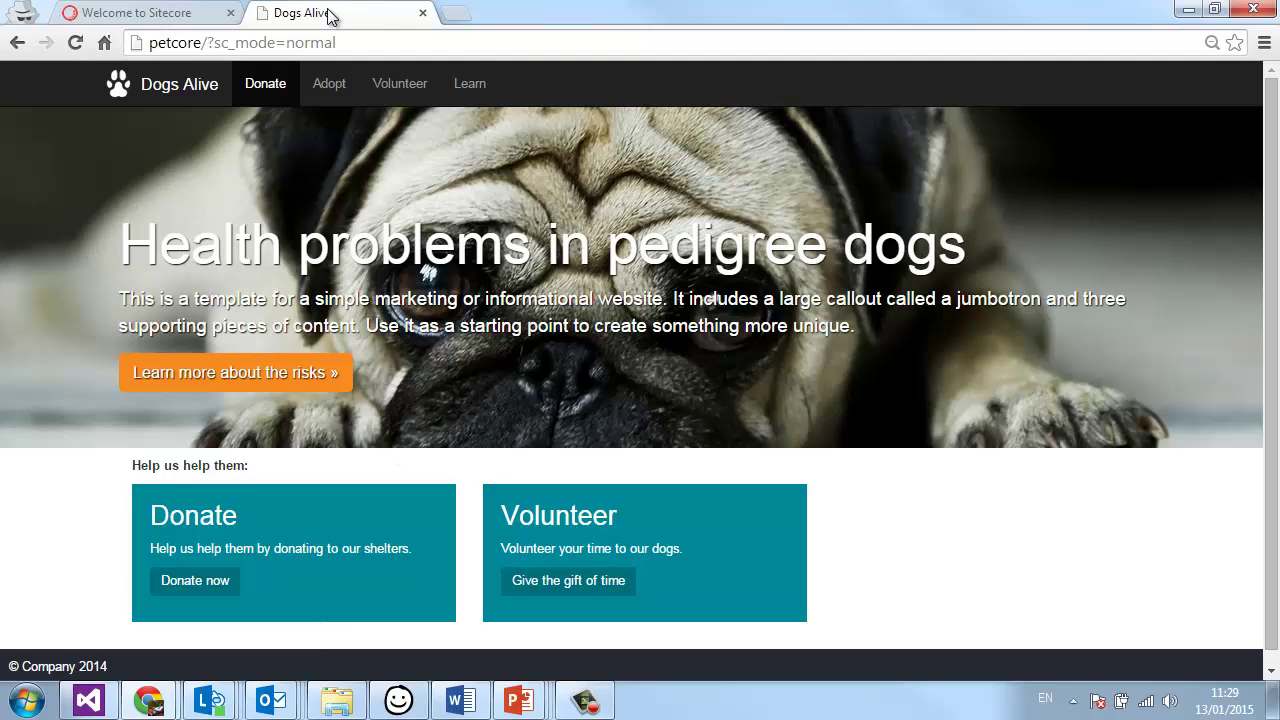
# - Select the '?sc_mode=normal' part of the Dogs Alive homepage address
pyautogui.moveTo(206, 42); pyautogui.dragTo(442, 51)
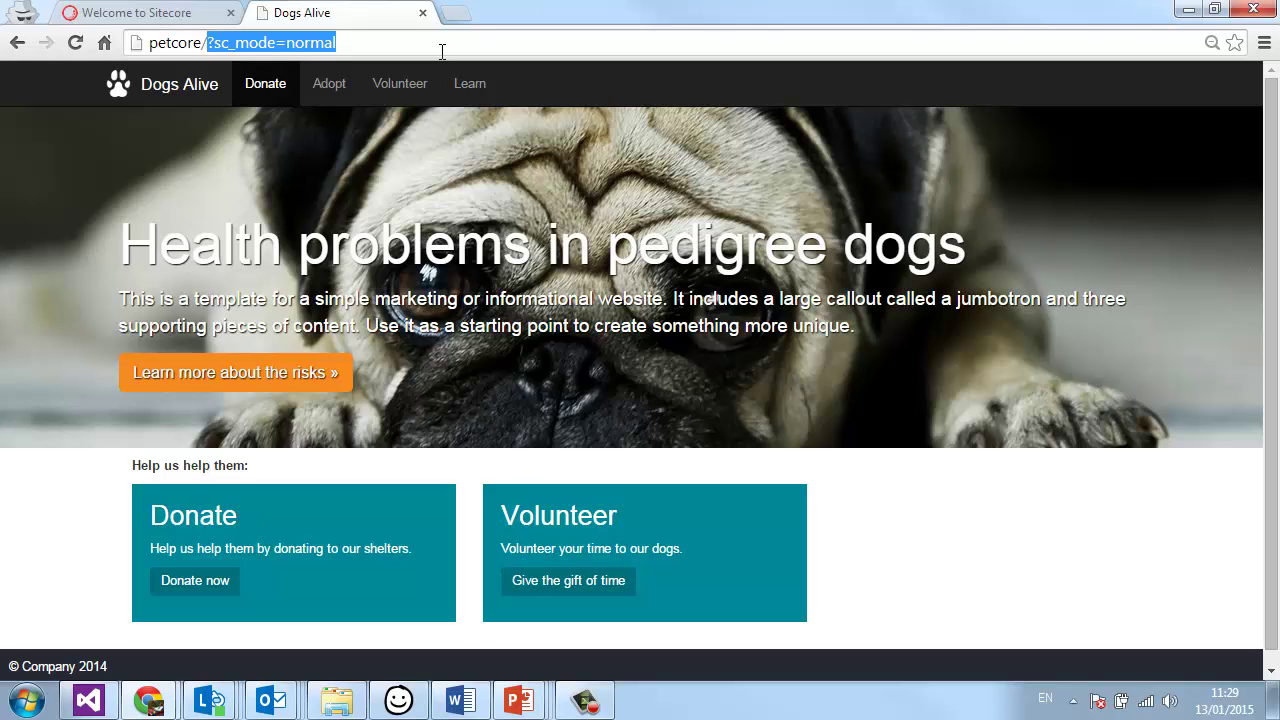
# - Change the address to end in 'sitecore' to load the Sitecore login page
pyautogui.write('sitrec')
pyautogui.press('BackSpace')
pyautogui.press('BackSpace')
pyautogui.press('BackSpace')
pyautogui.write('ecre')
pyautogui.press('BackSpace')
pyautogui.press('BackSpace')
pyautogui.write('ore')
pyautogui.press('Return')
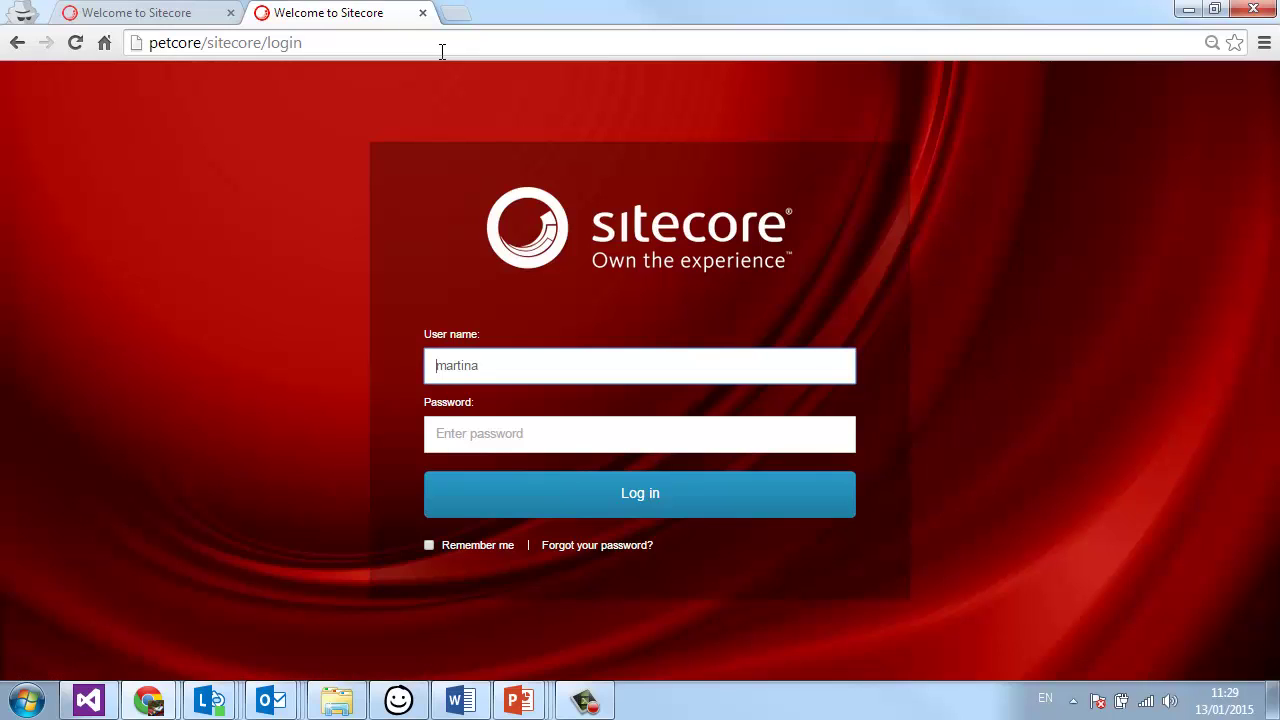
# - Enter the account password and log in to Sitecore
pyautogui.click(511, 437)
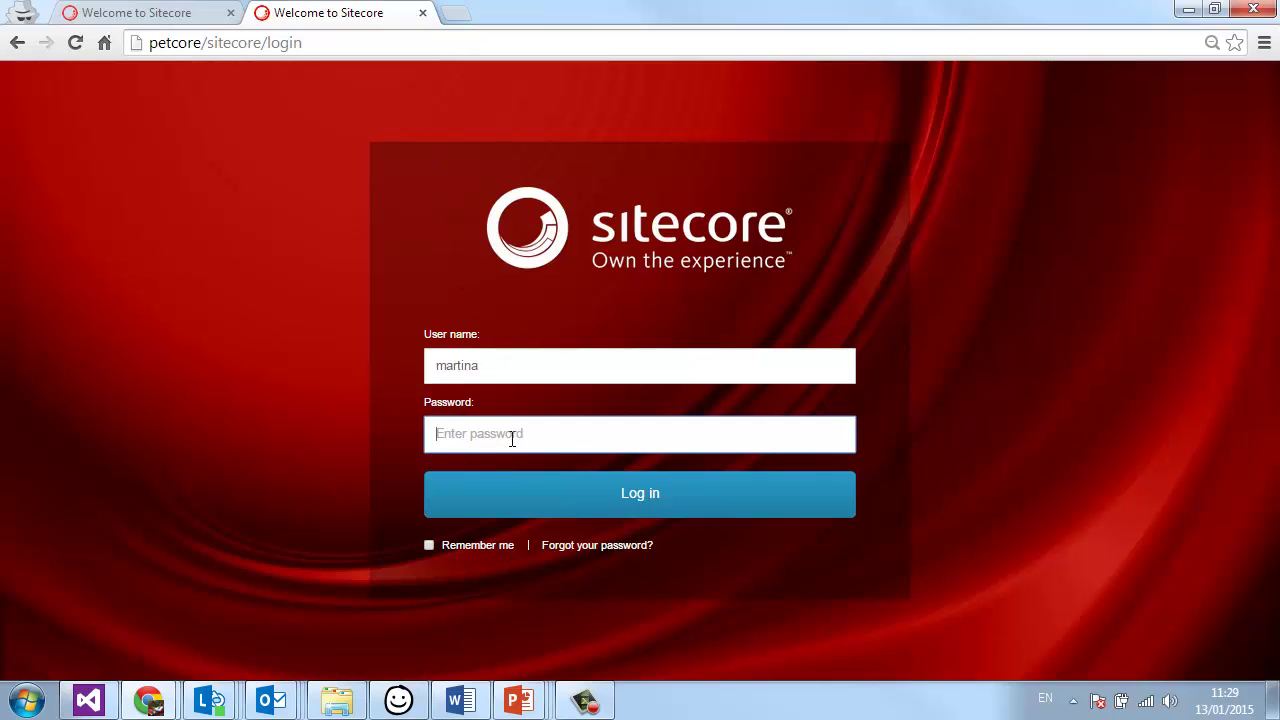
pyautogui.write('b')
pyautogui.click(657, 500)
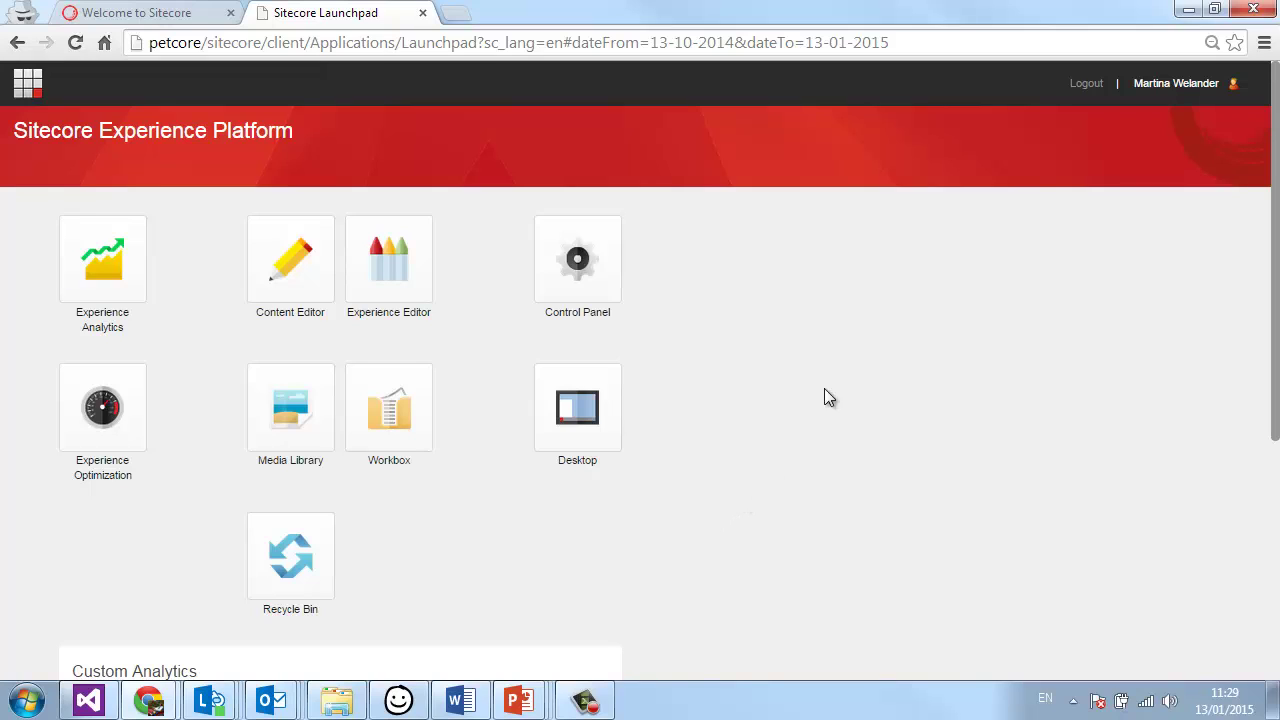
# - Open the homepage in Experience Editor and turn on Designing in the View tab
pyautogui.click(398, 266)
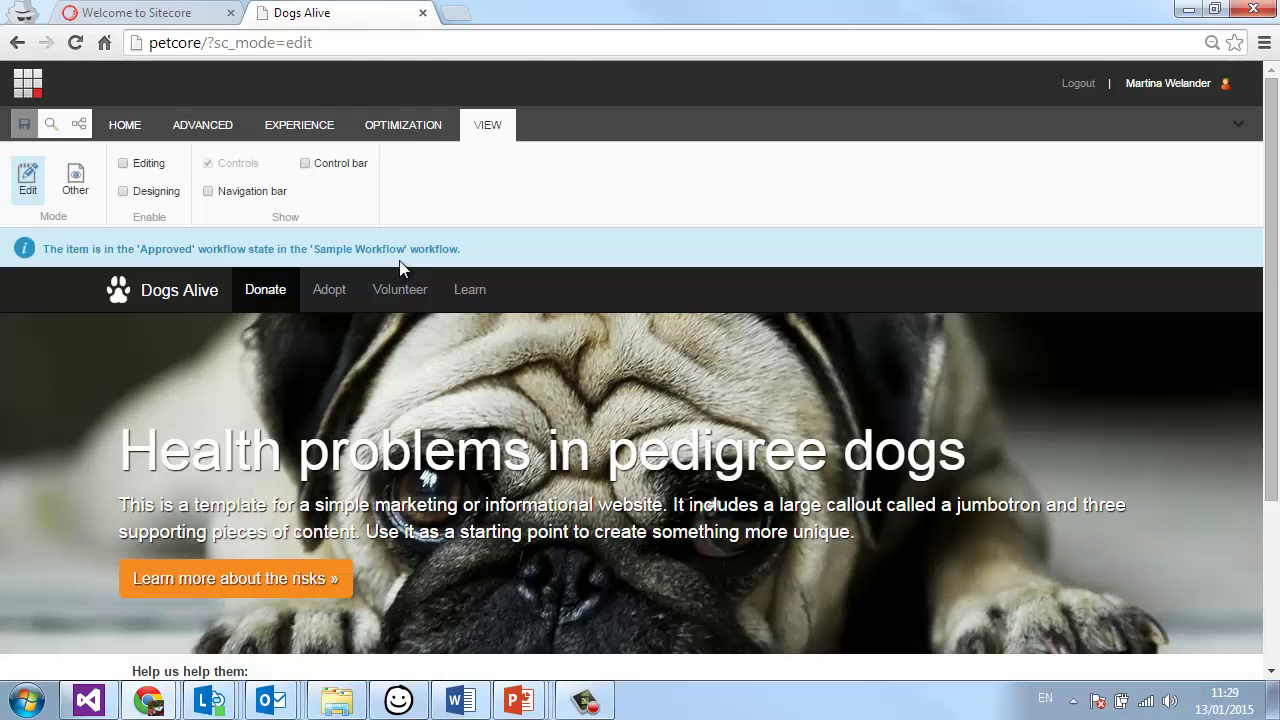
pyautogui.click(460, 312)
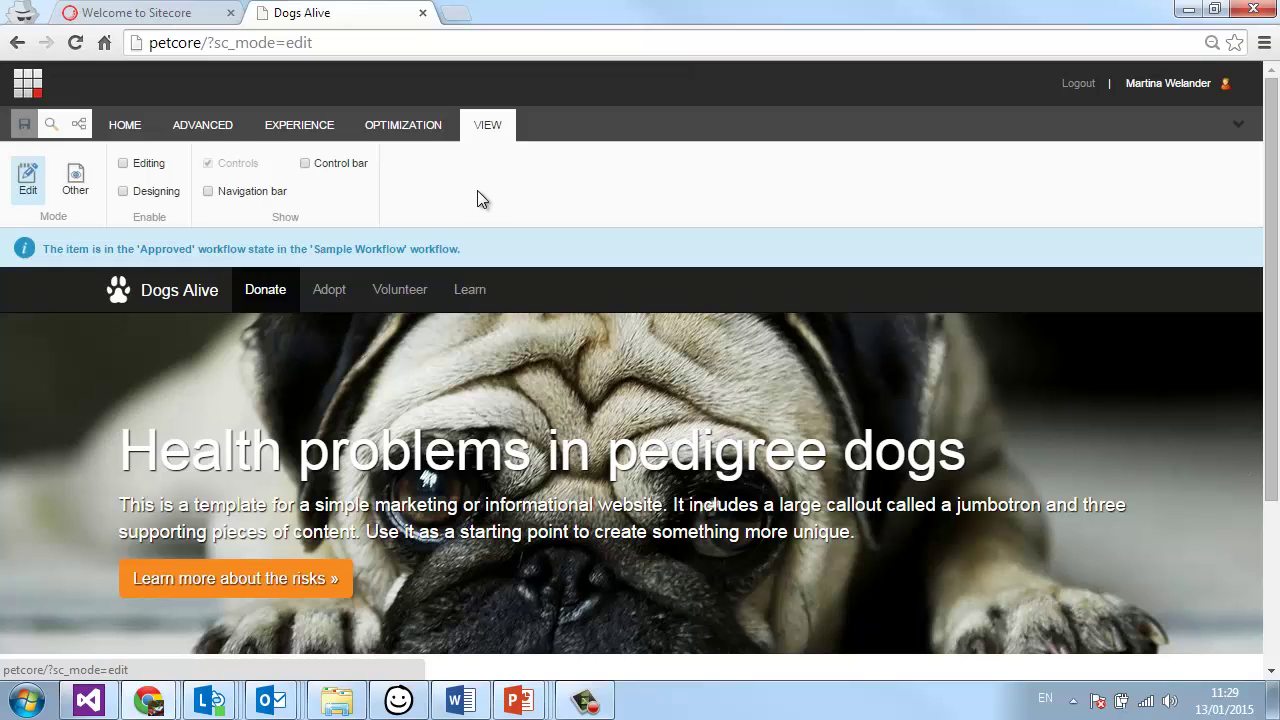
pyautogui.click(123, 191)
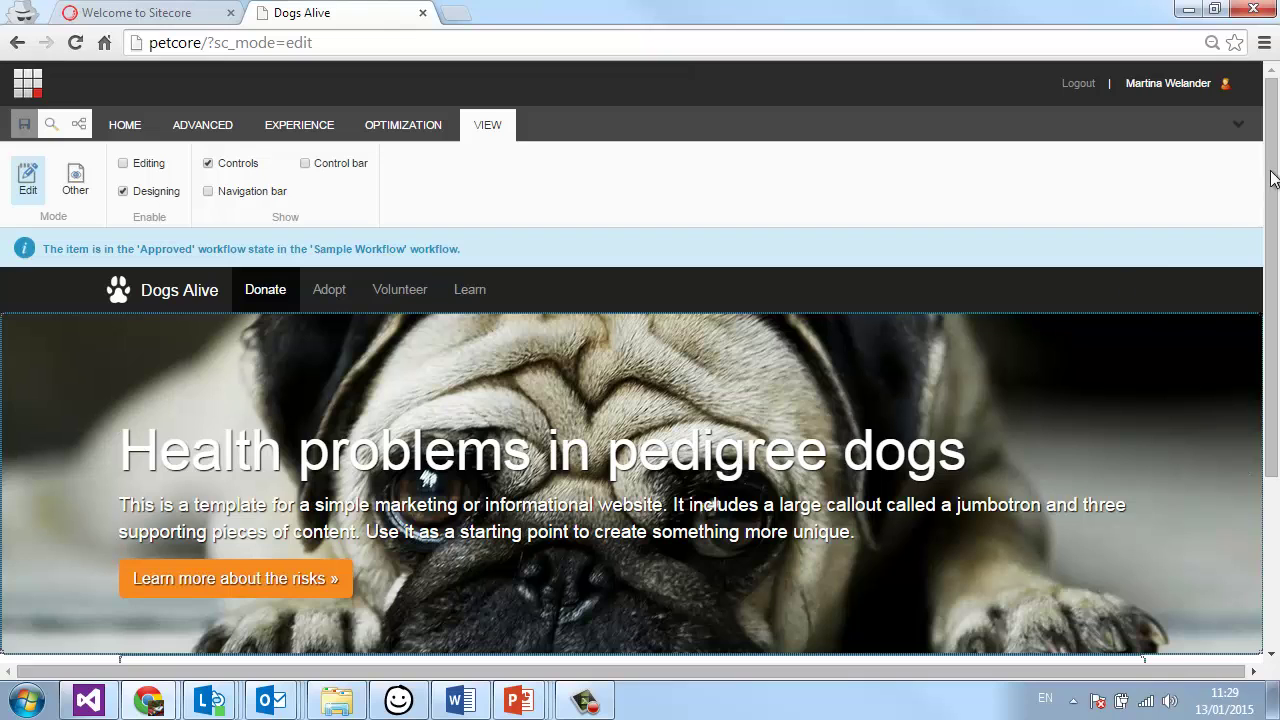
pyautogui.moveTo(1277, 128)
pyautogui.mouseDown()
pyautogui.moveTo(1277, 300)
pyautogui.moveTo(1277, 128)
pyautogui.mouseUp()
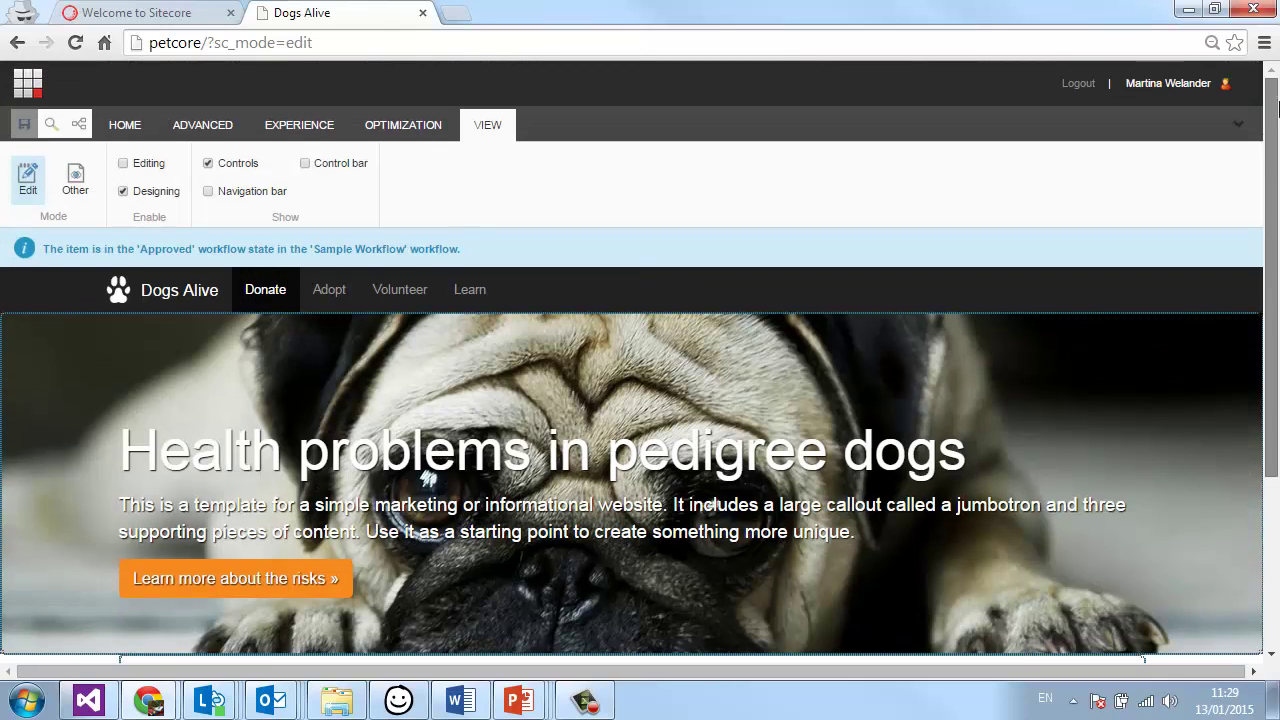
# - Toggle the Controls display off and on, then select the Donate promotion component
pyautogui.click(208, 164)
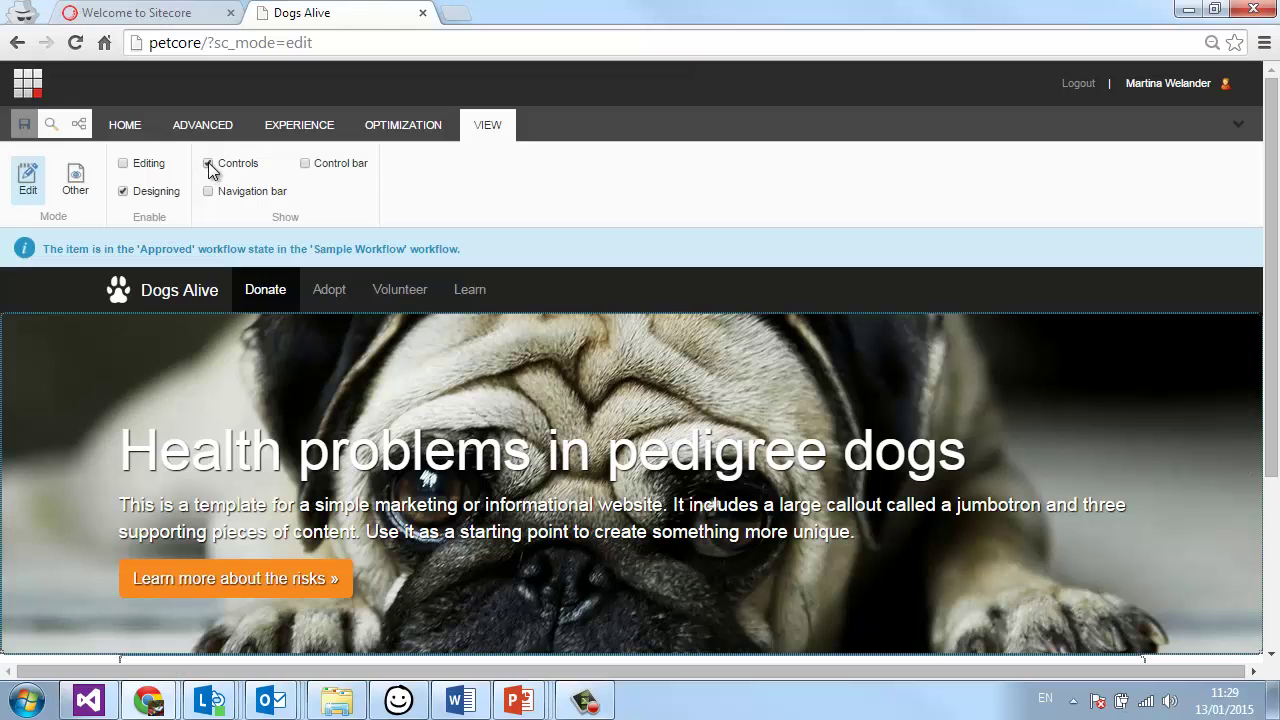
pyautogui.click(208, 164)
pyautogui.scroll(-3, 689, 275)
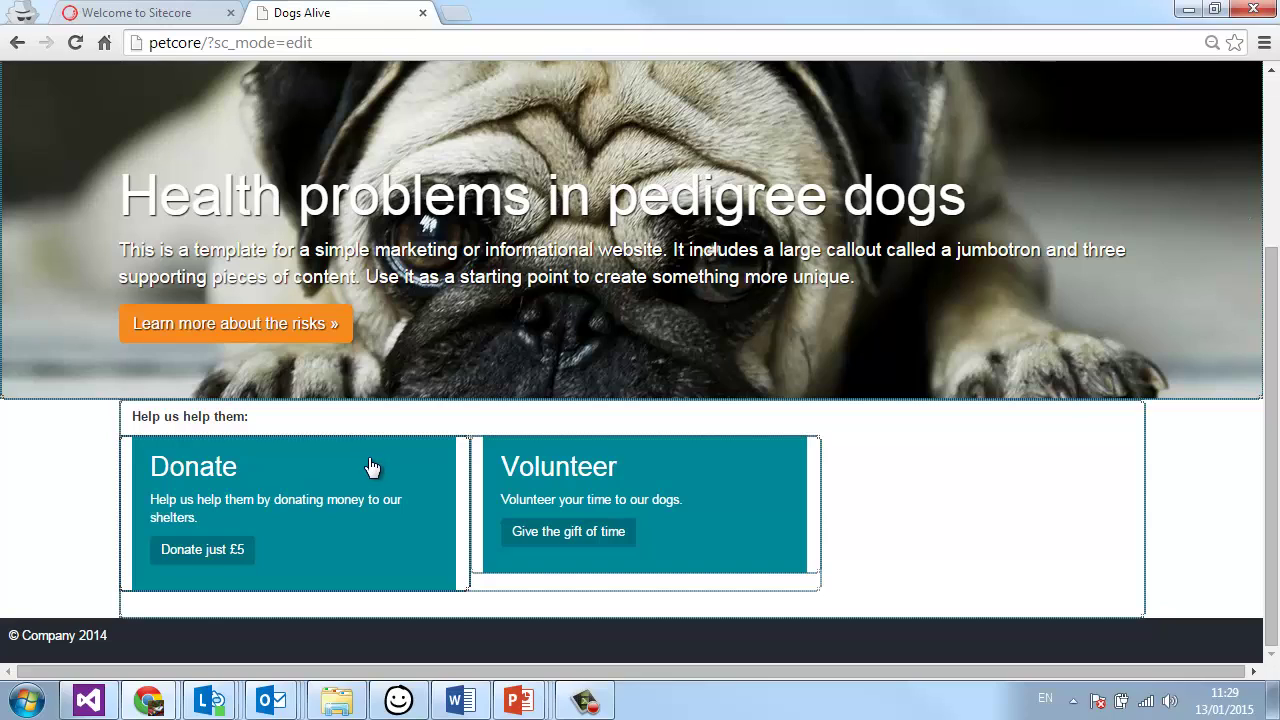
pyautogui.click(366, 472)
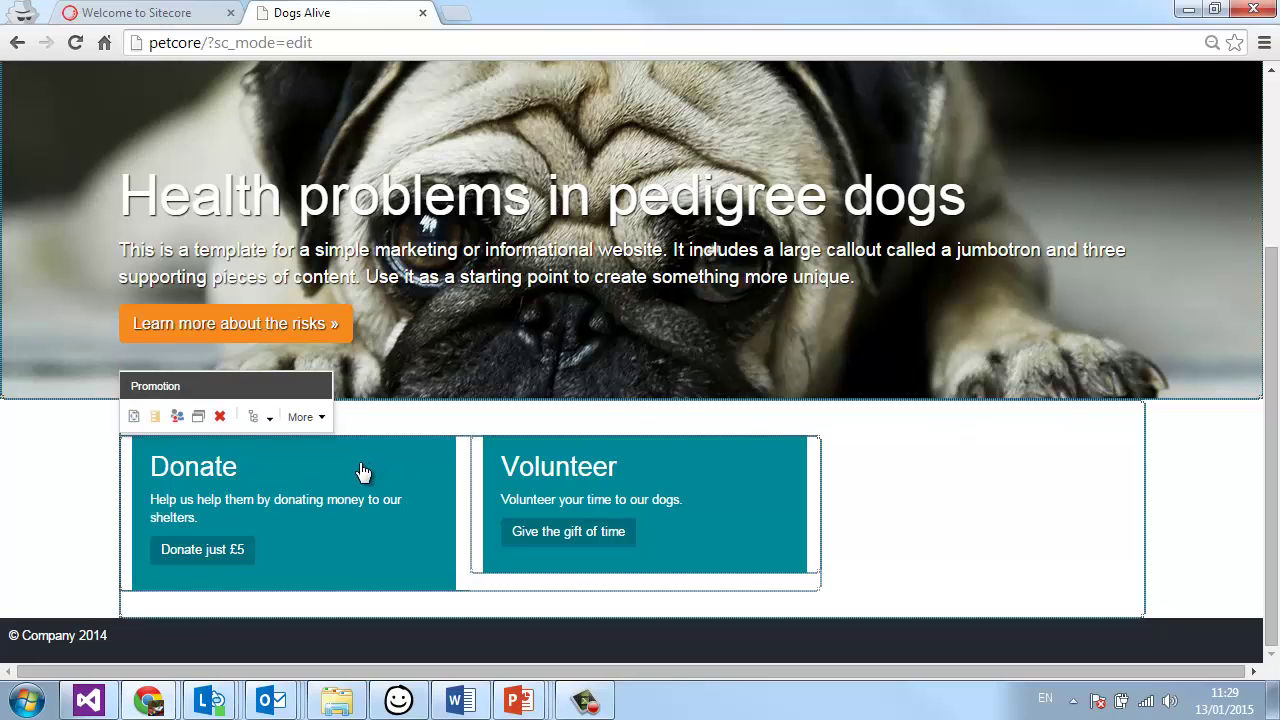
pyautogui.click(760, 492)
# - Add an 'If Donated' personalization condition to the Donate promotion and open its rule editor
pyautogui.click(400, 472)
pyautogui.click(175, 418)
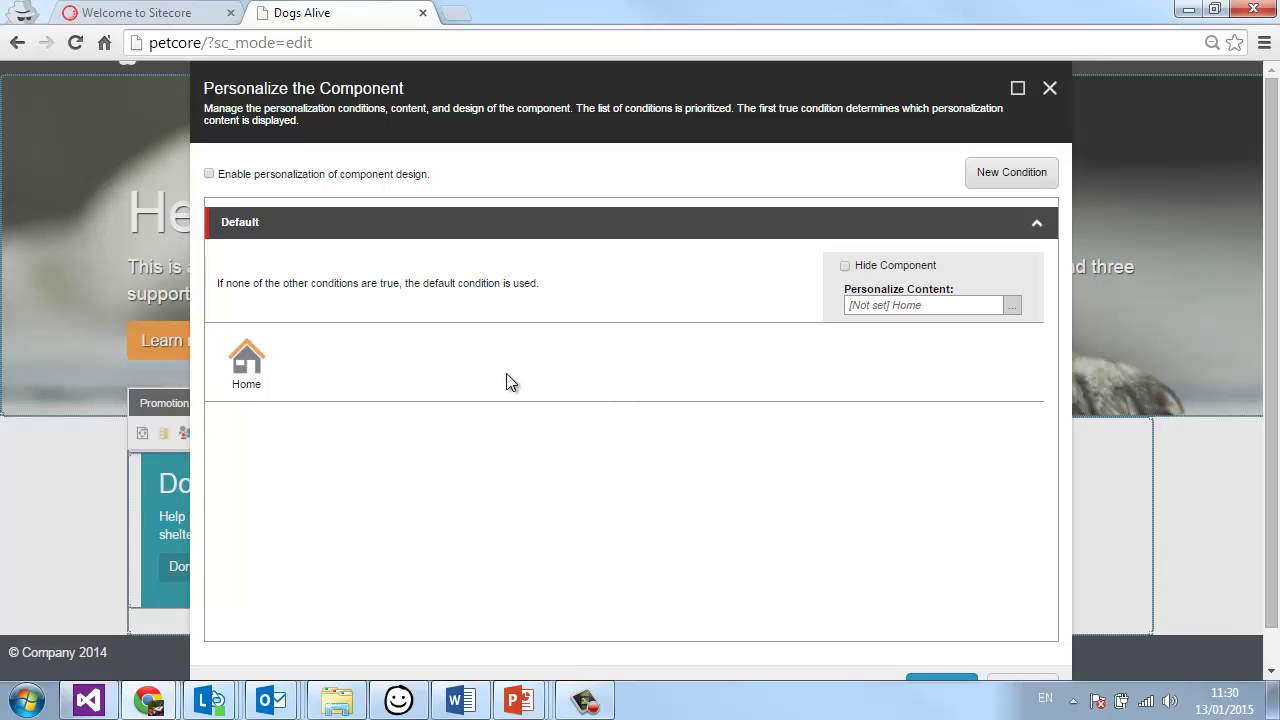
pyautogui.click(1020, 186)
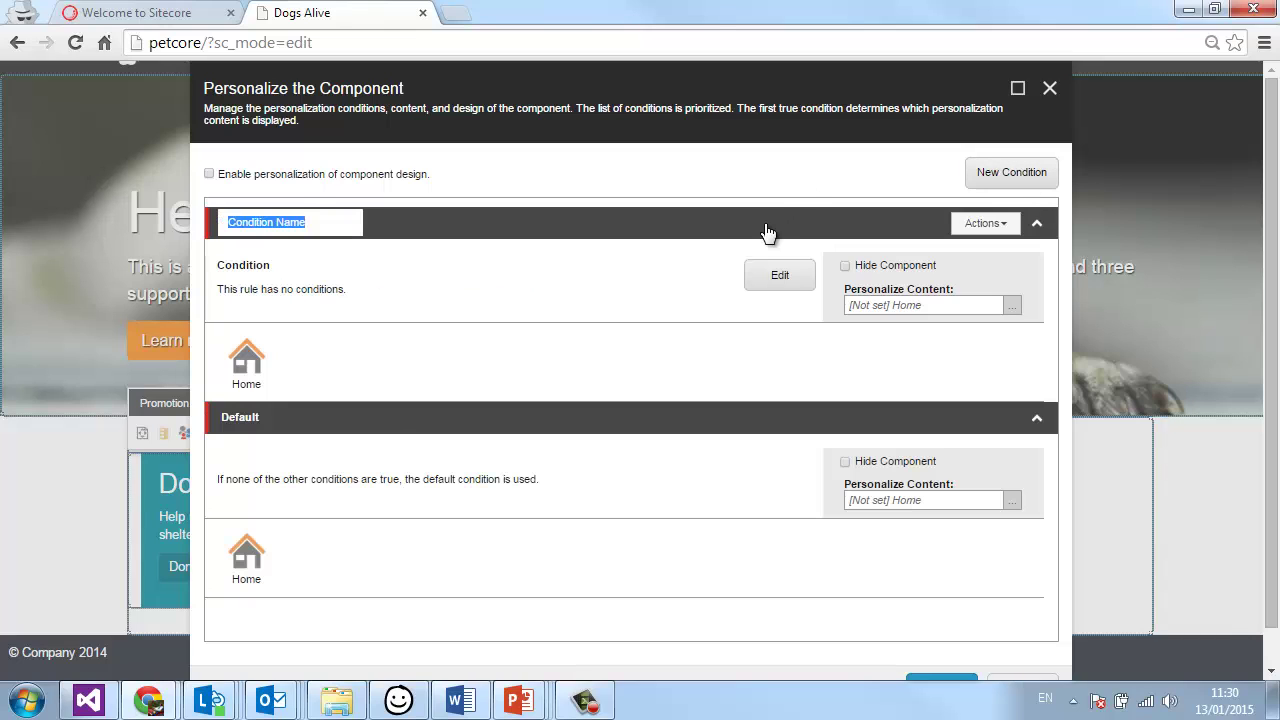
pyautogui.write('If Donated')
pyautogui.click(779, 280)
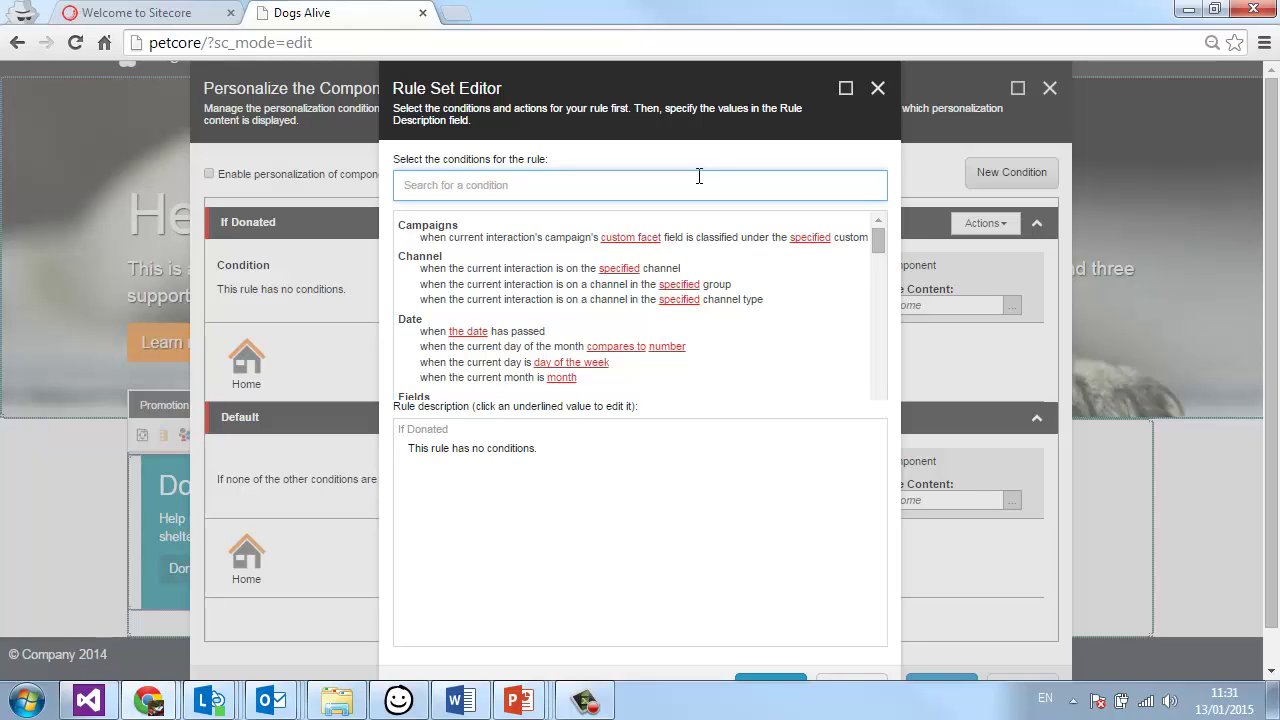
# - Make the rule require the Donate goal triggered during the current visit, and save it
pyautogui.write('goal')
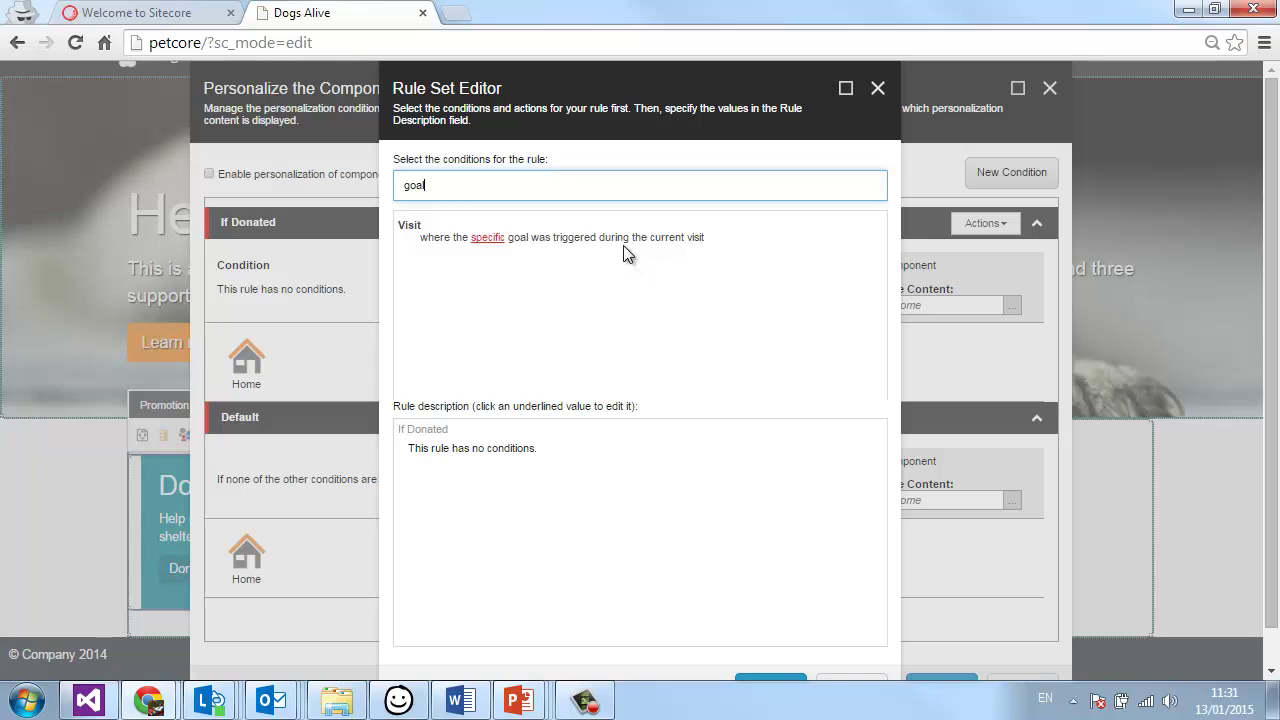
pyautogui.click(569, 243)
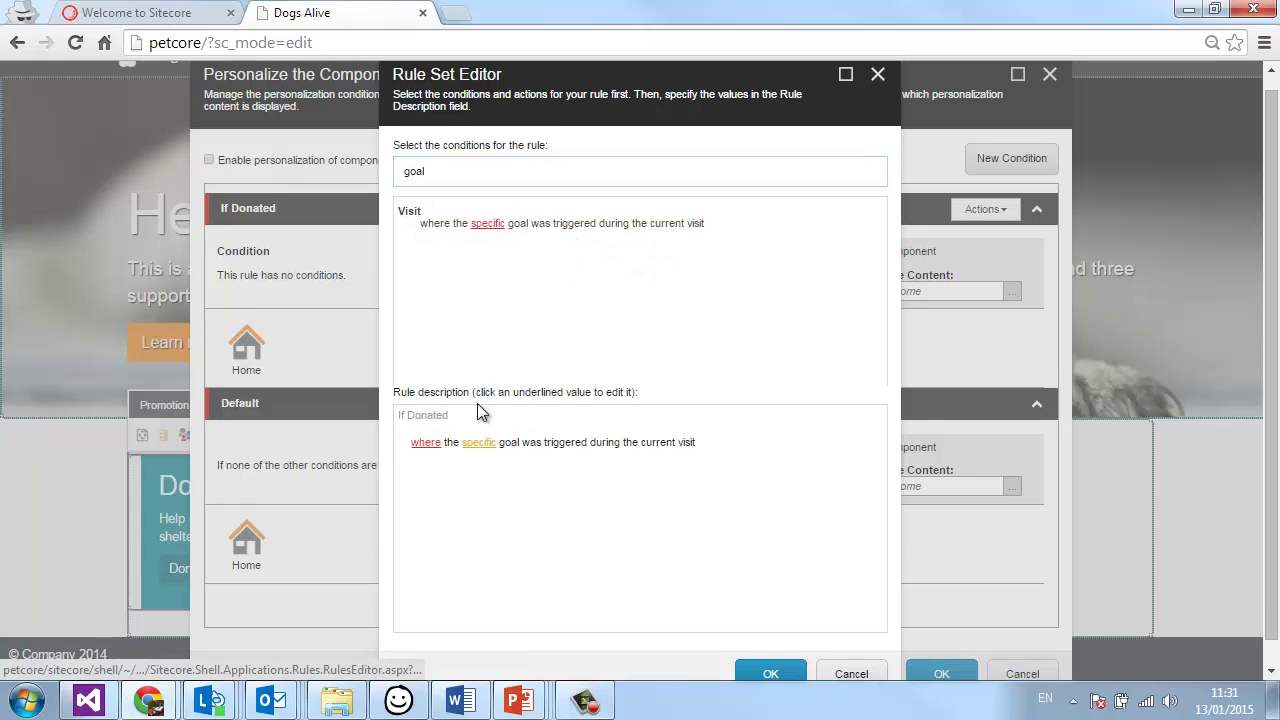
pyautogui.click(479, 443)
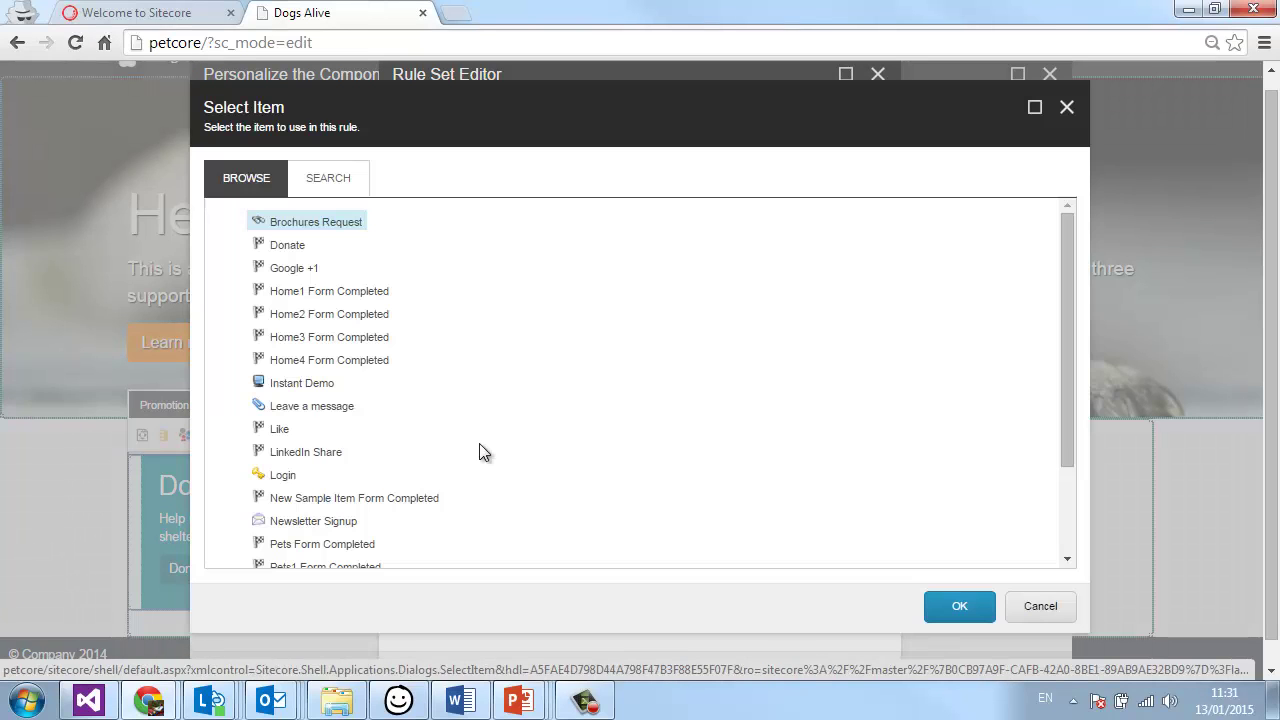
pyautogui.click(288, 247)
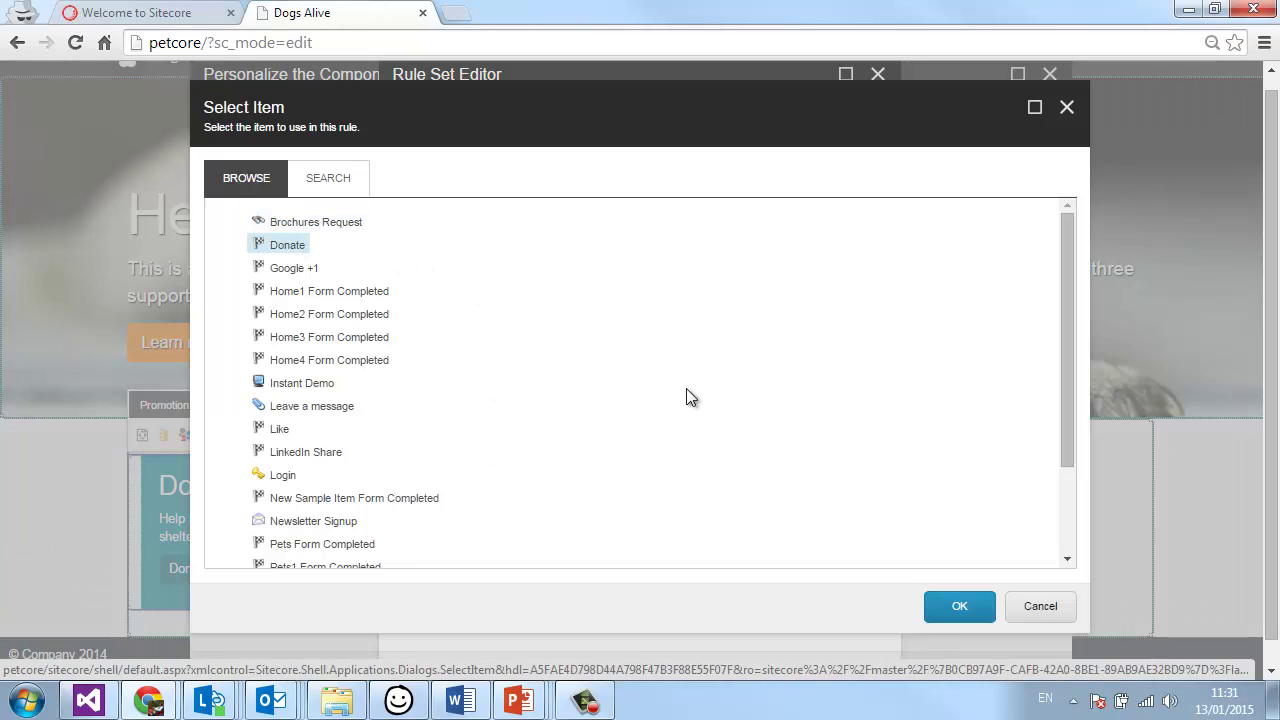
pyautogui.click(962, 606)
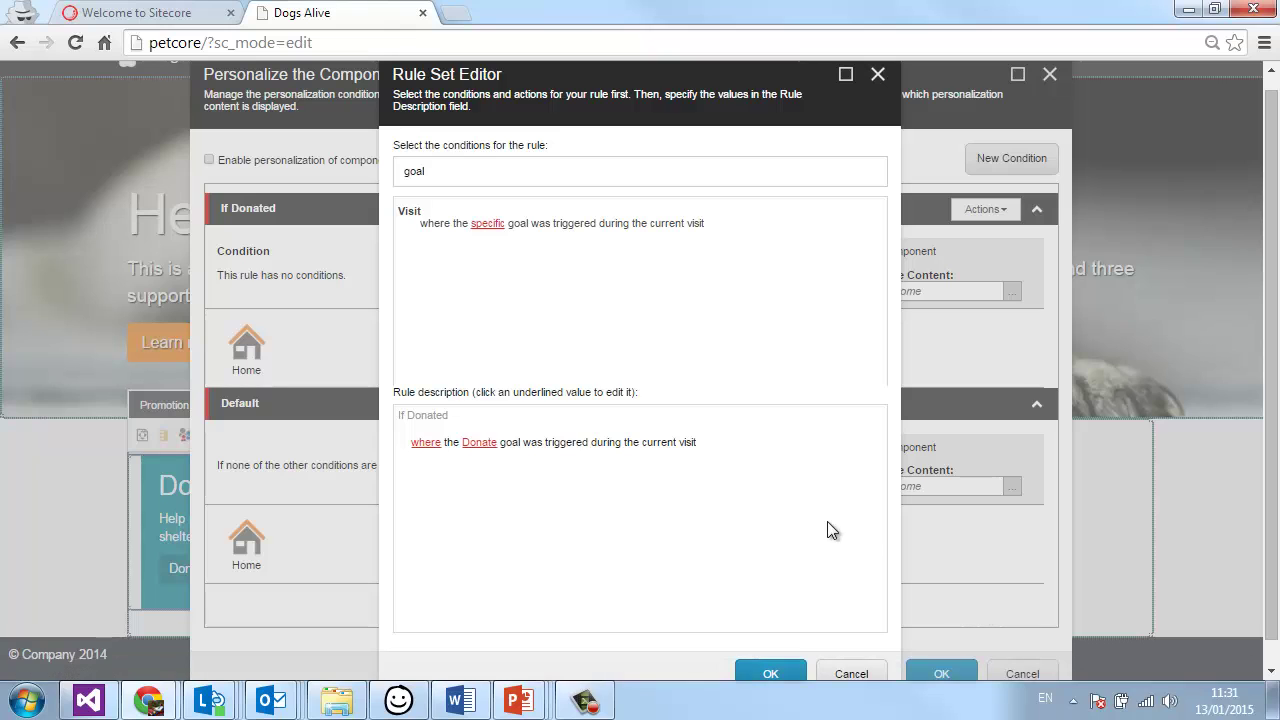
pyautogui.click(768, 673)
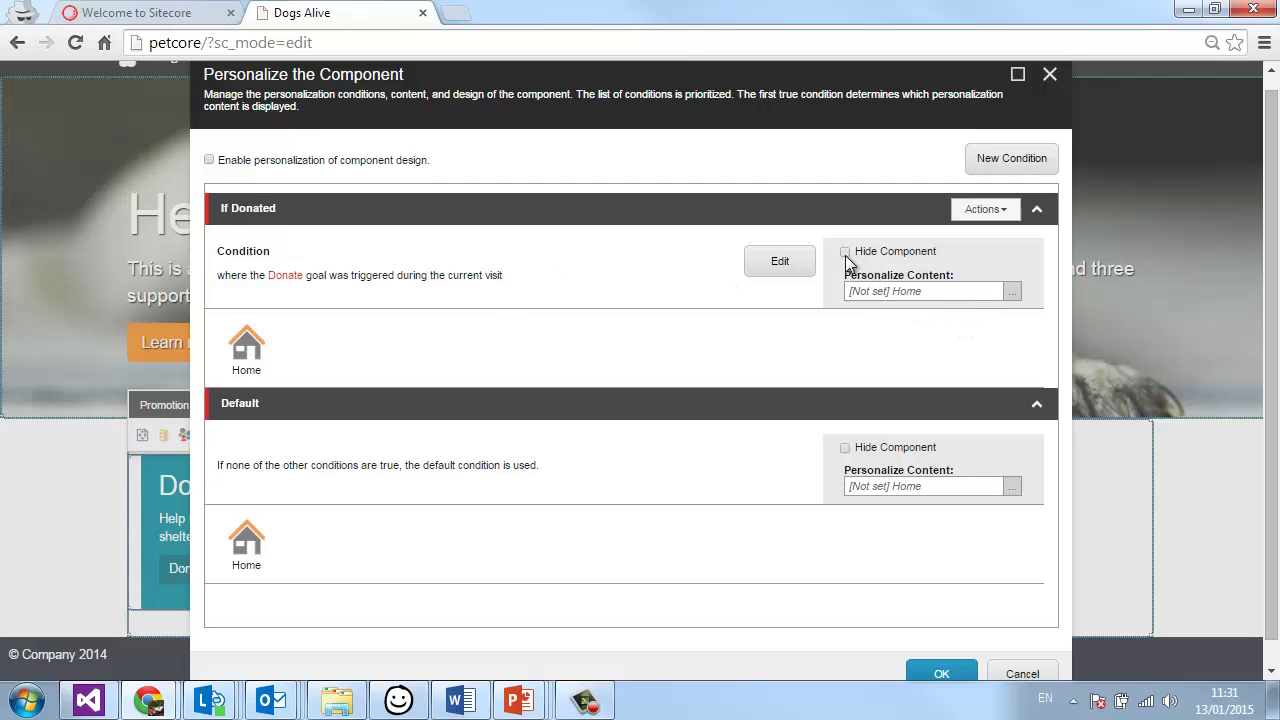
# - Set the Spread the Word promotion as the If Donated content and confirm the personalization
pyautogui.click(209, 160)
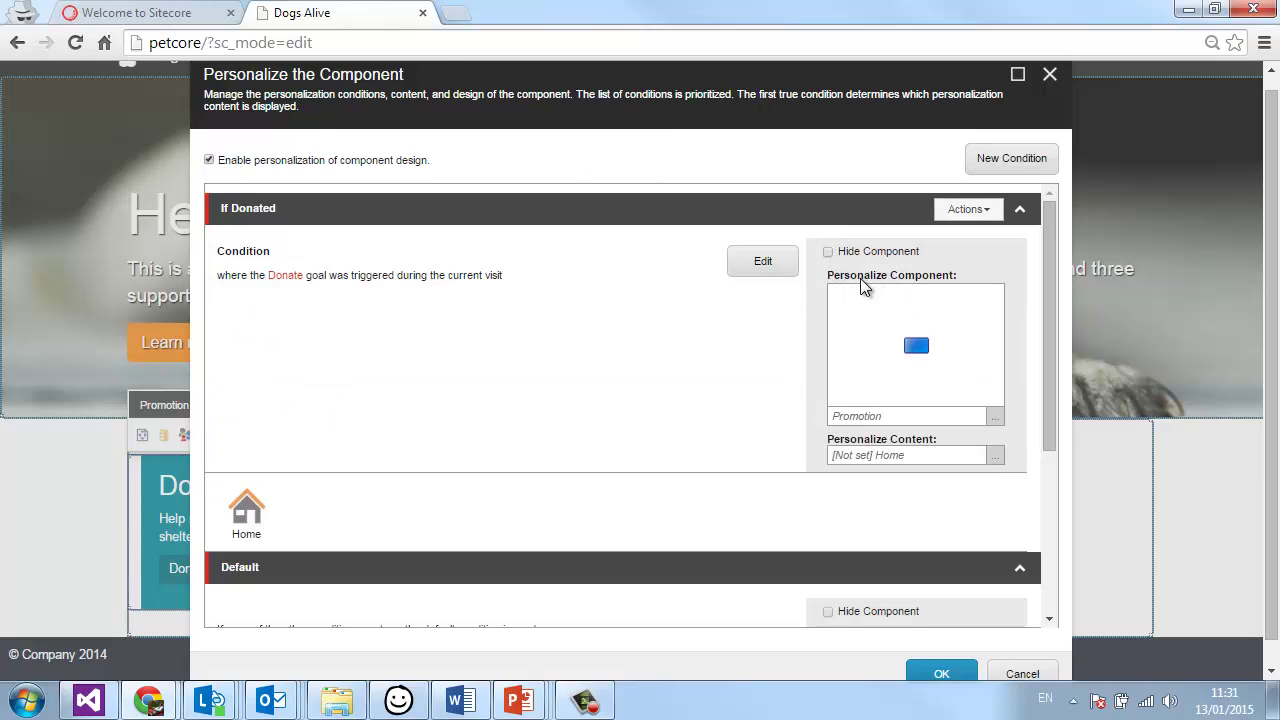
pyautogui.click(209, 160)
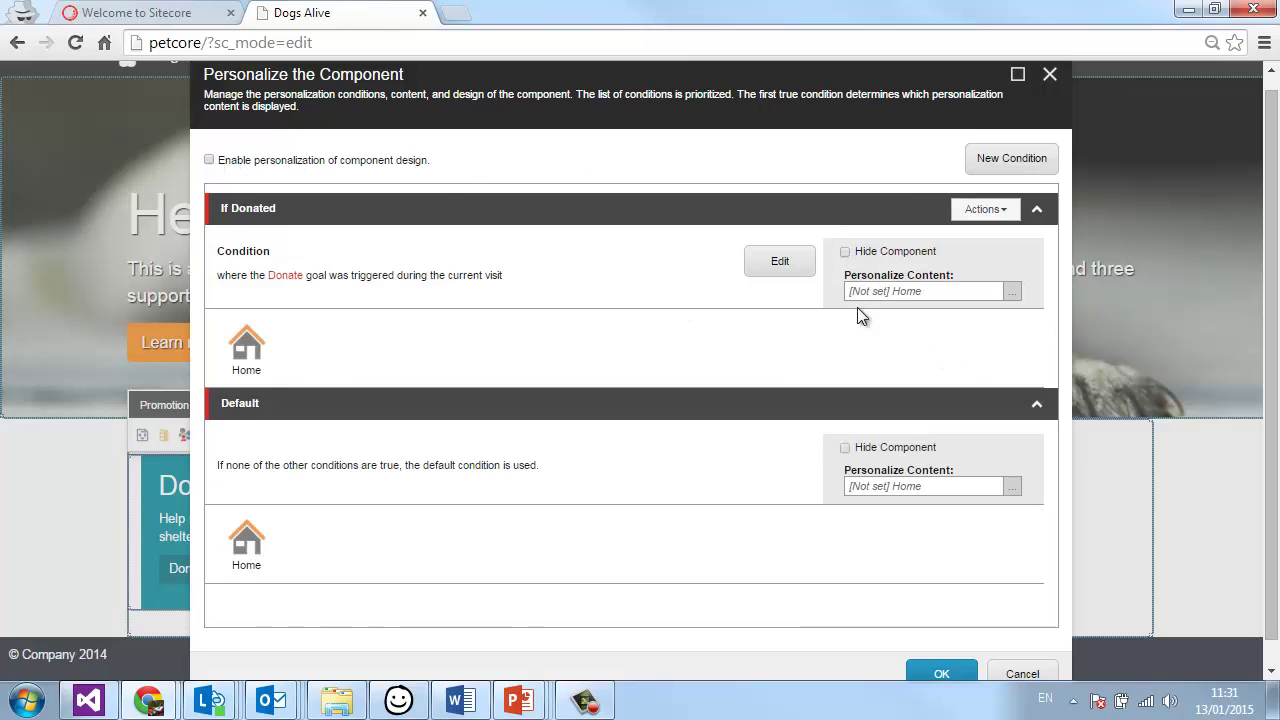
pyautogui.click(1012, 292)
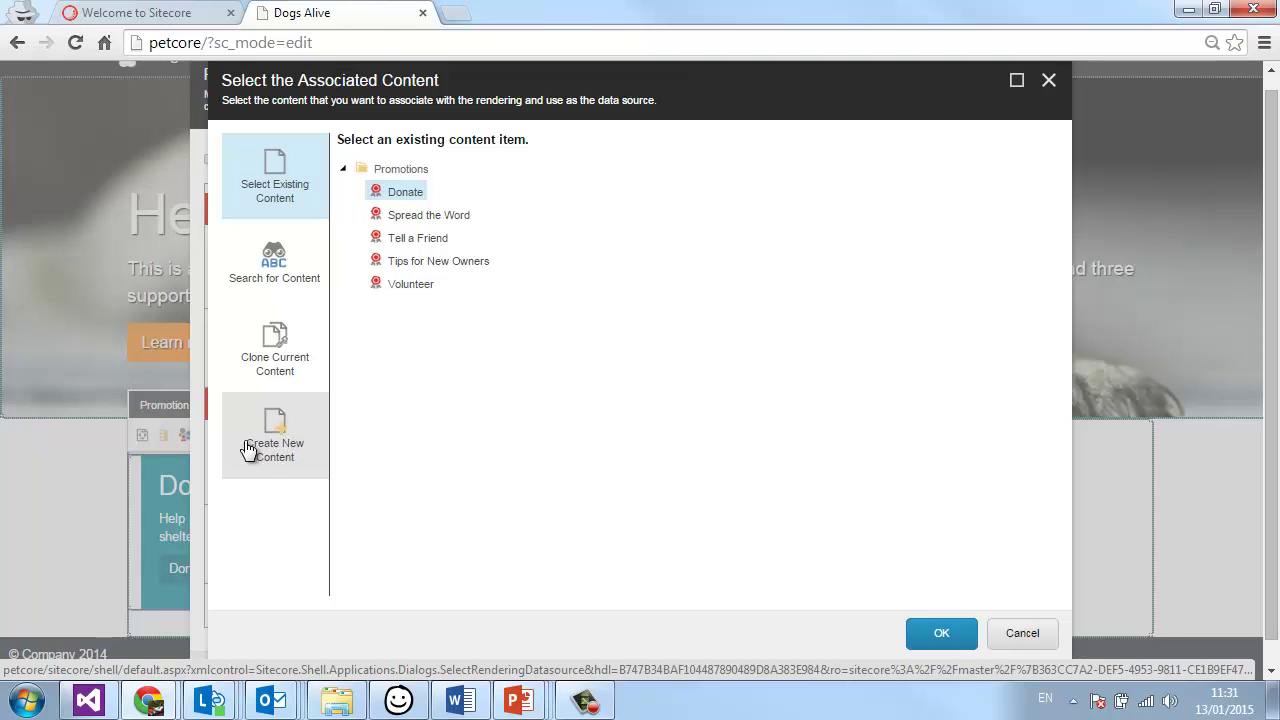
pyautogui.click(420, 217)
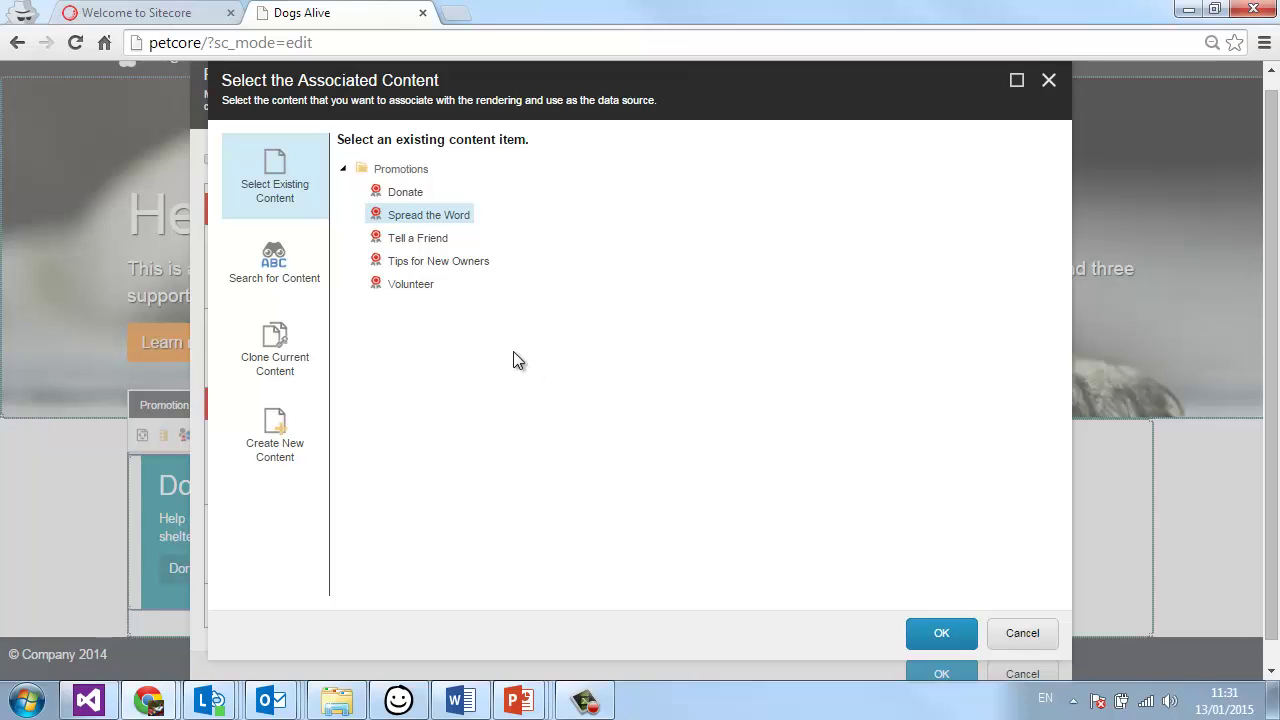
pyautogui.click(935, 636)
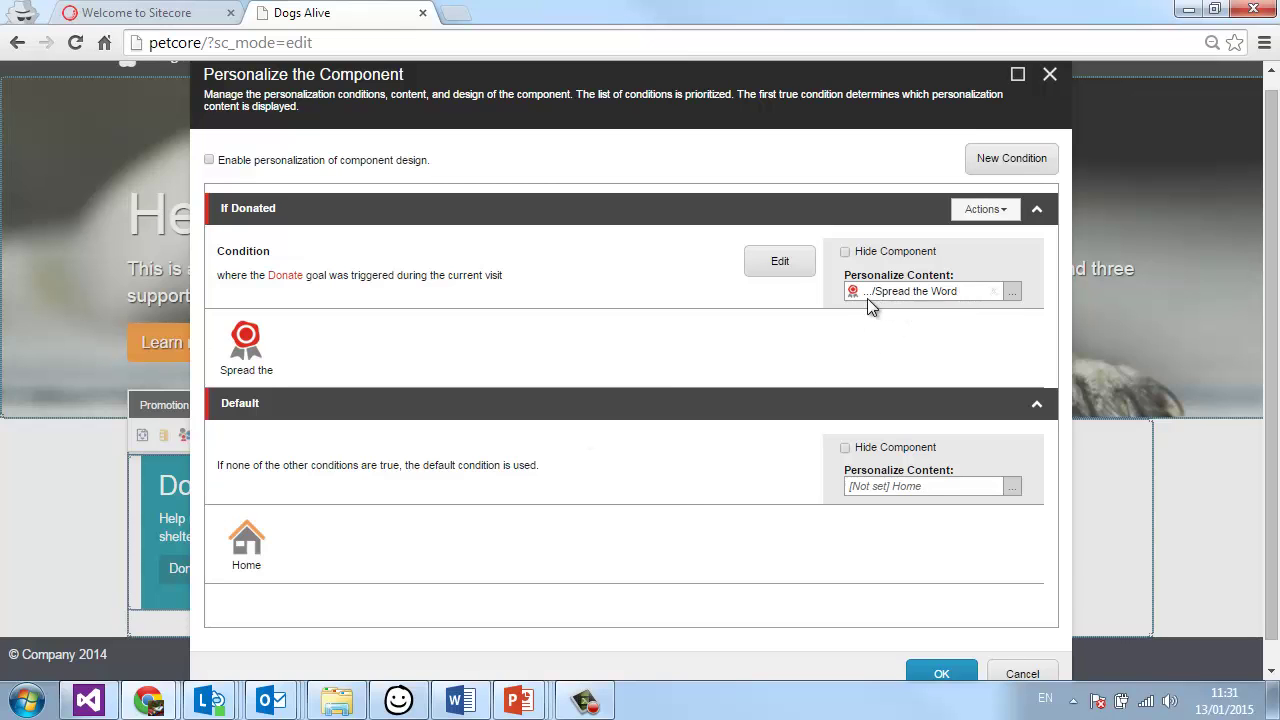
pyautogui.click(938, 670)
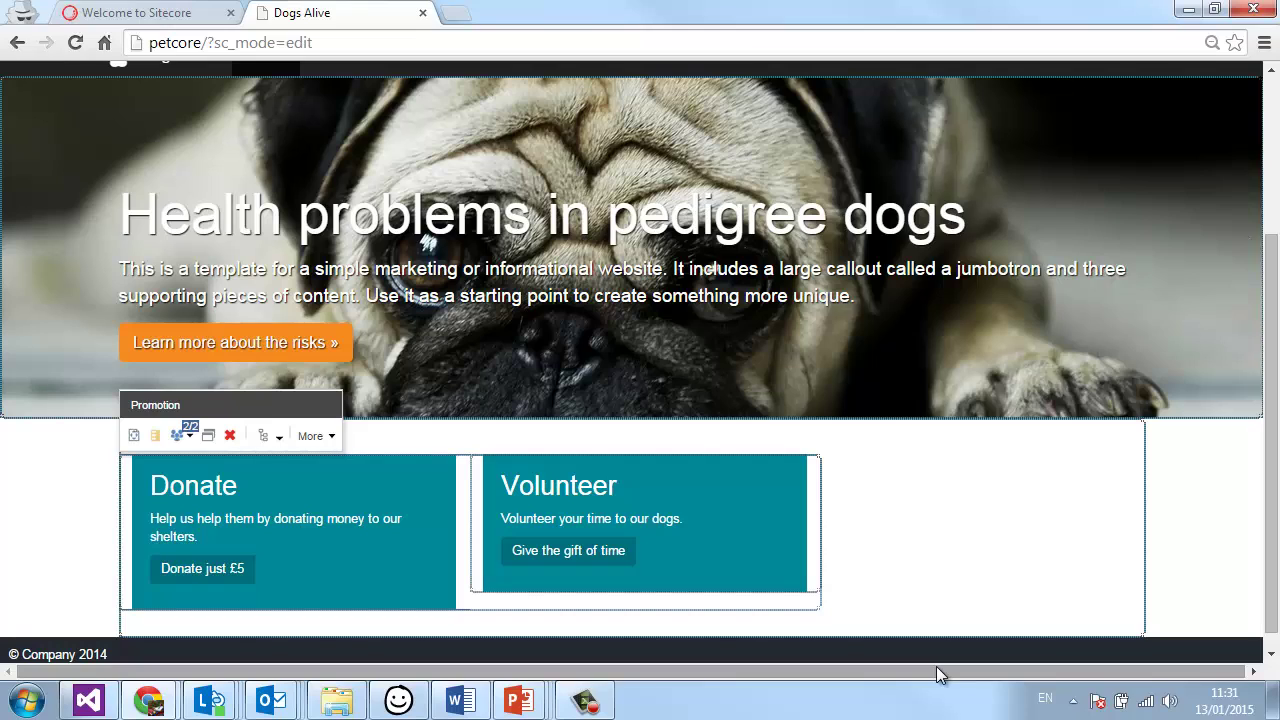
# - Preview the component under If Donated and Default, ending on '1. If Donated'
pyautogui.click(192, 443)
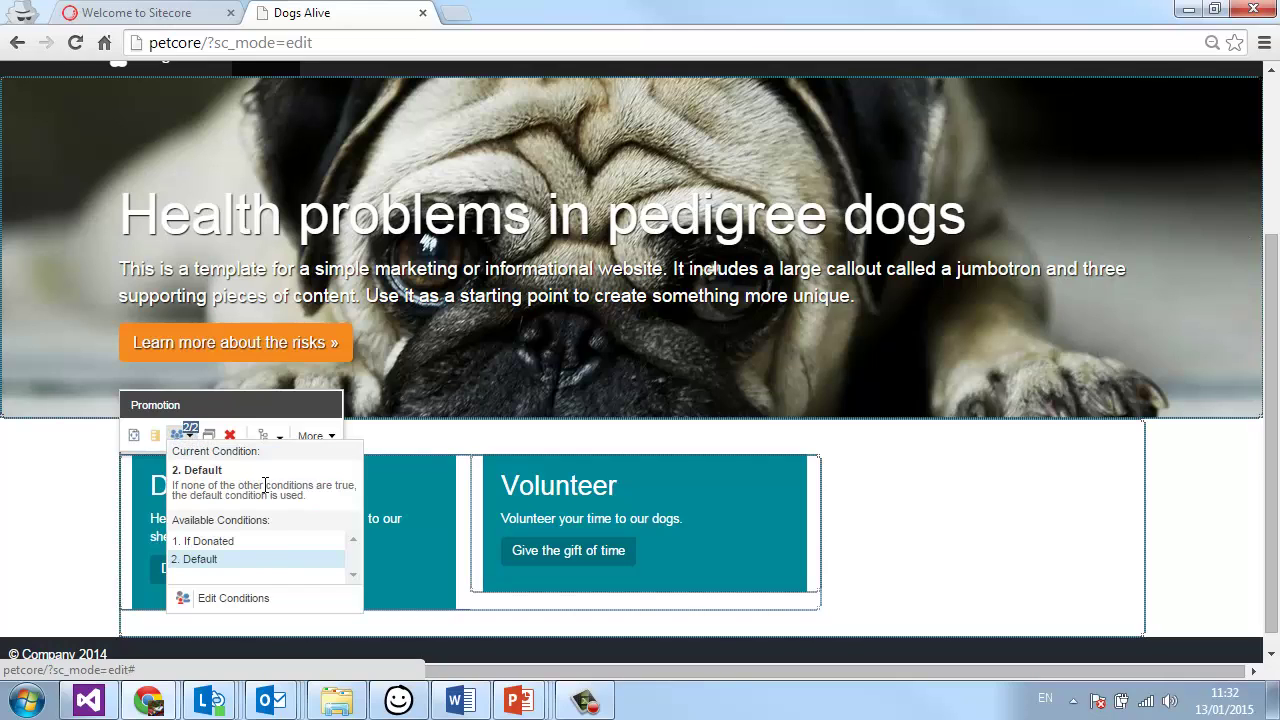
pyautogui.click(256, 543)
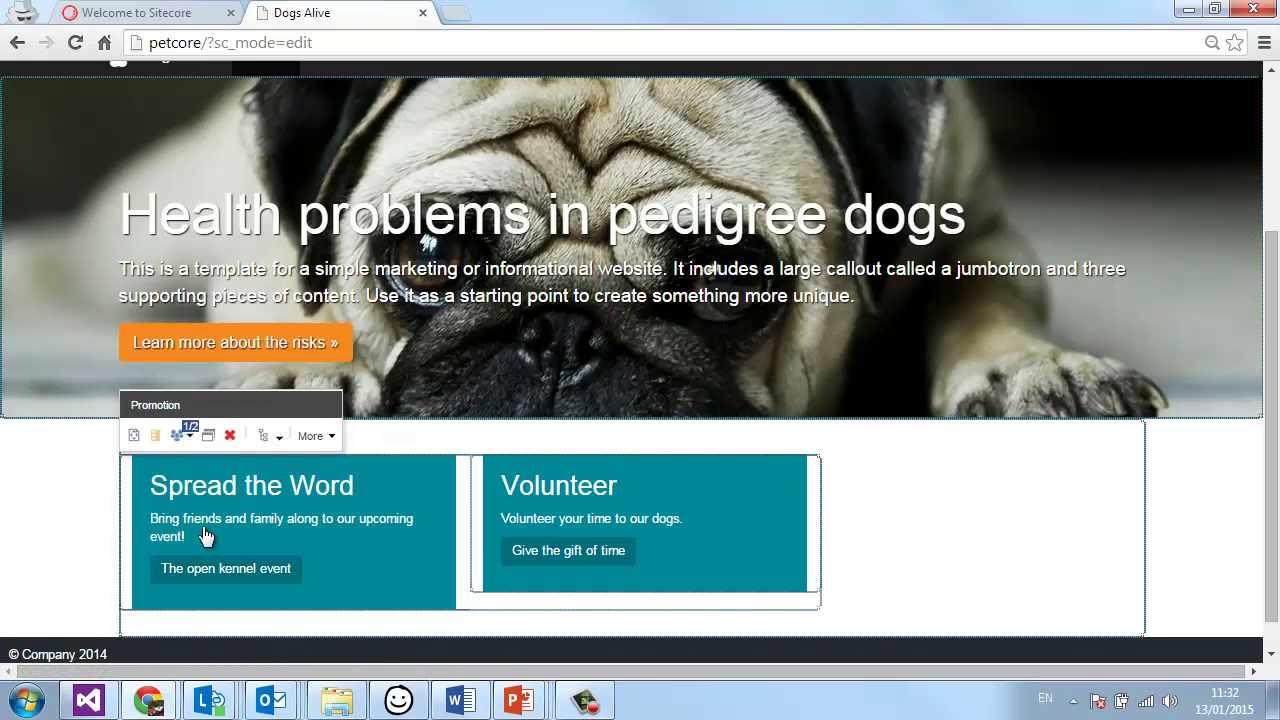
pyautogui.click(196, 442)
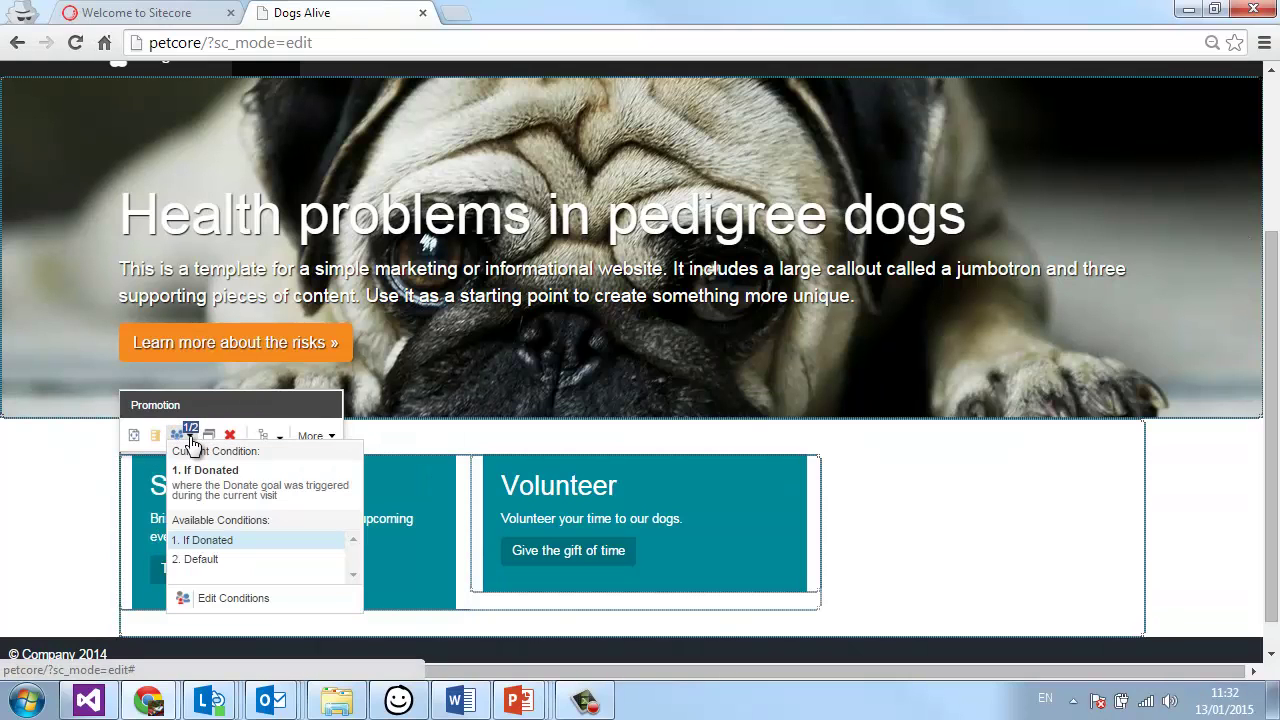
pyautogui.click(207, 560)
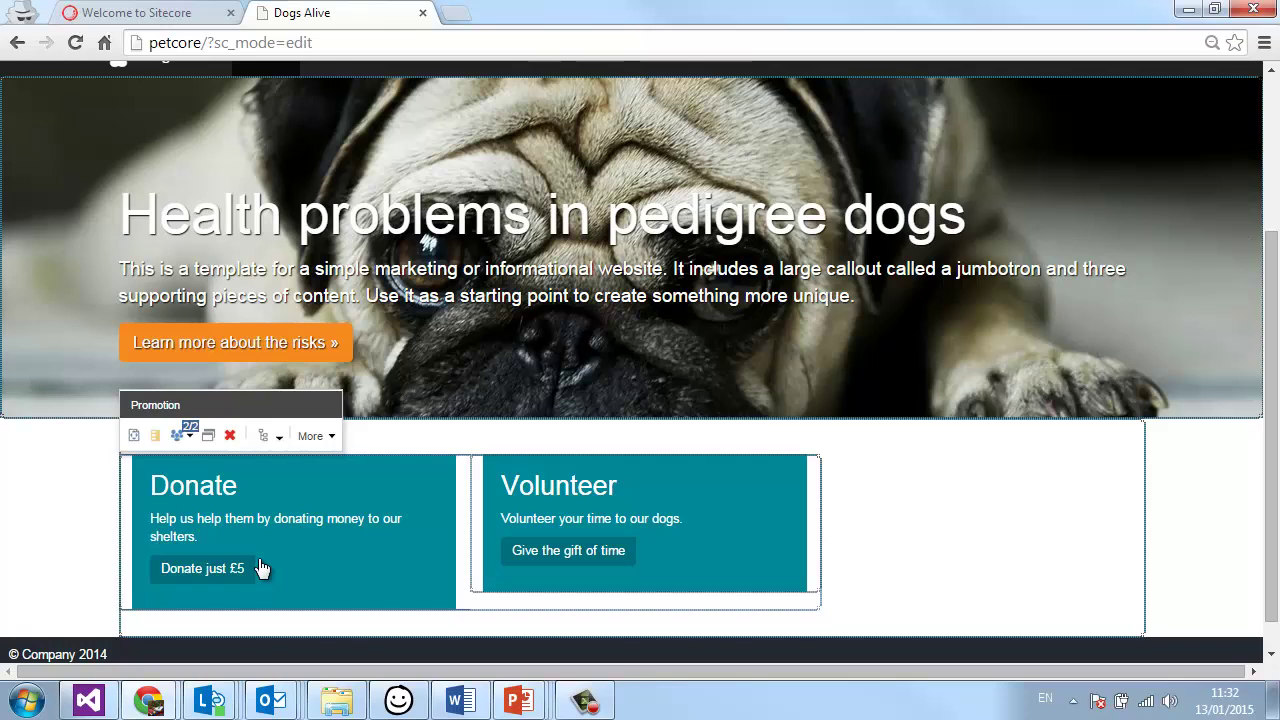
pyautogui.click(186, 436)
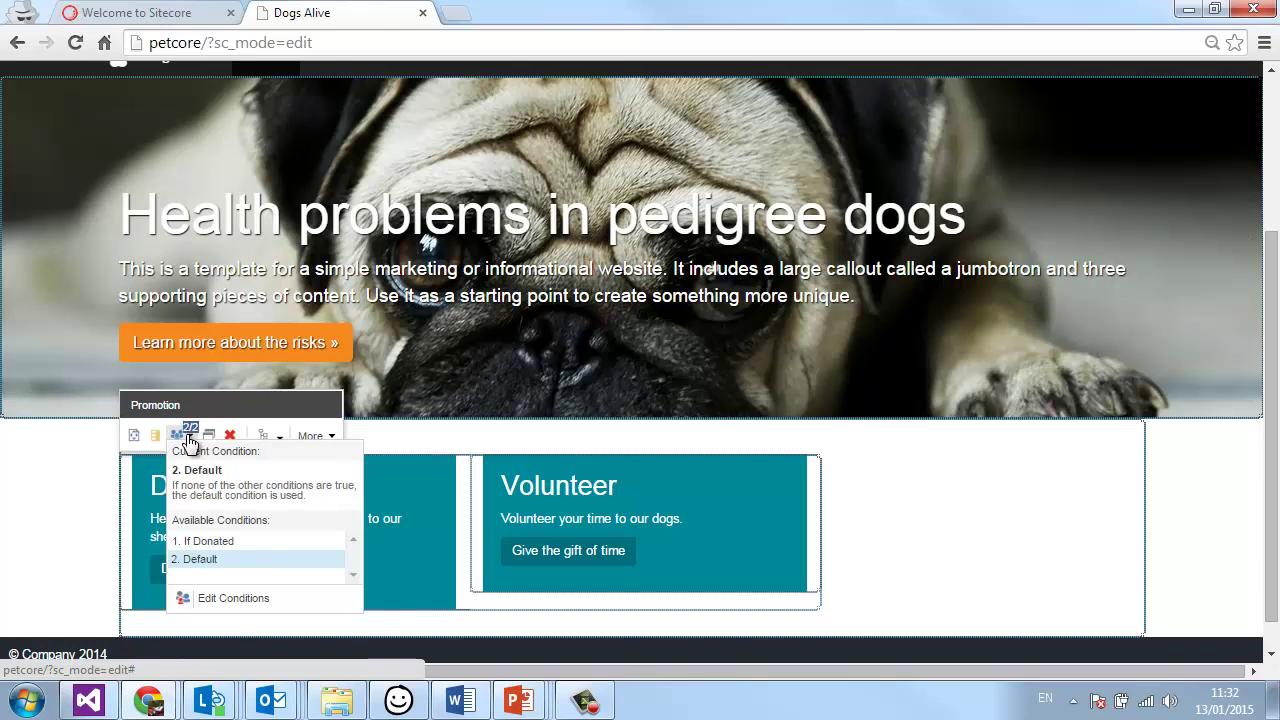
pyautogui.click(206, 541)
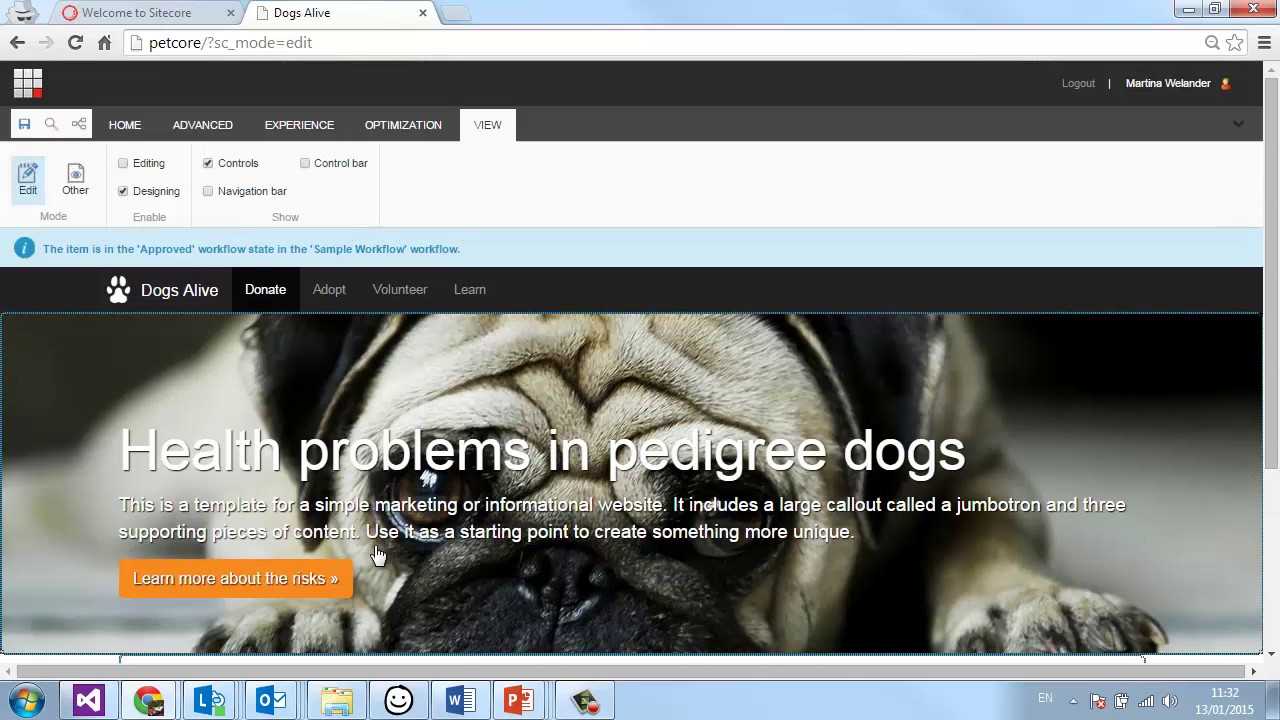
# - Save the page, submit it with comment 'Personalized a component.', and approve it without test
pyautogui.click(24, 124)
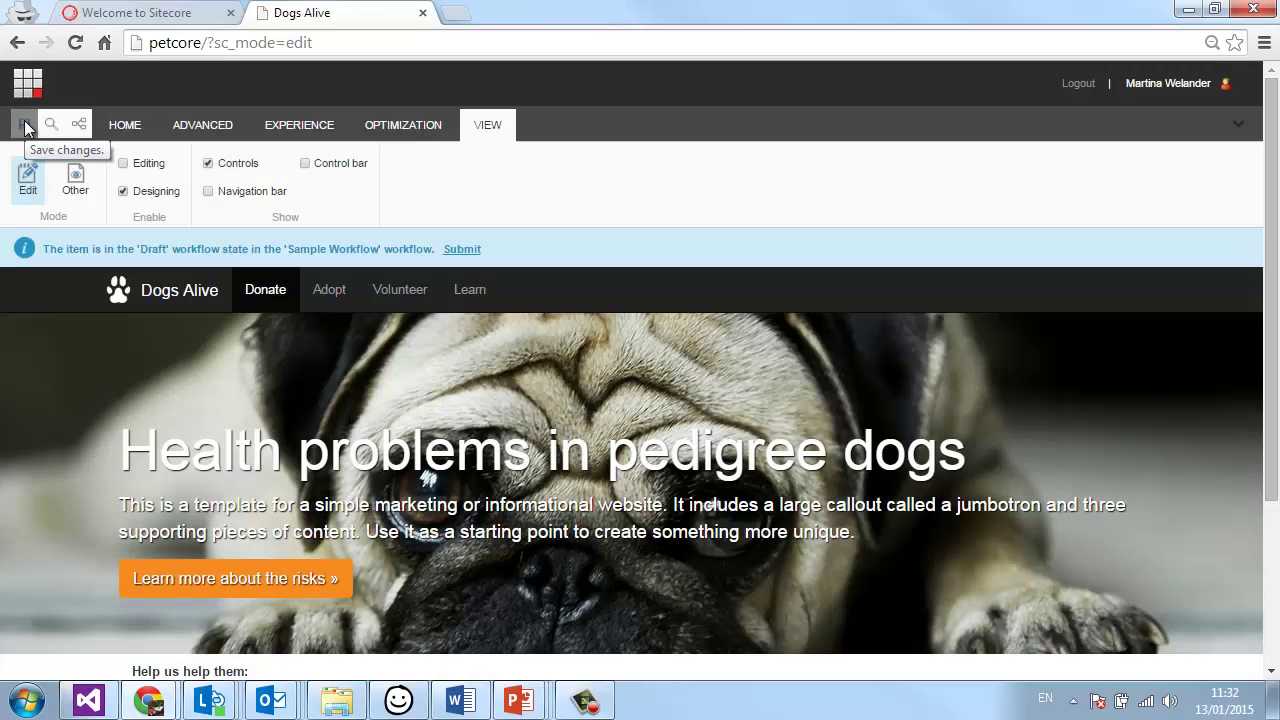
pyautogui.click(458, 249)
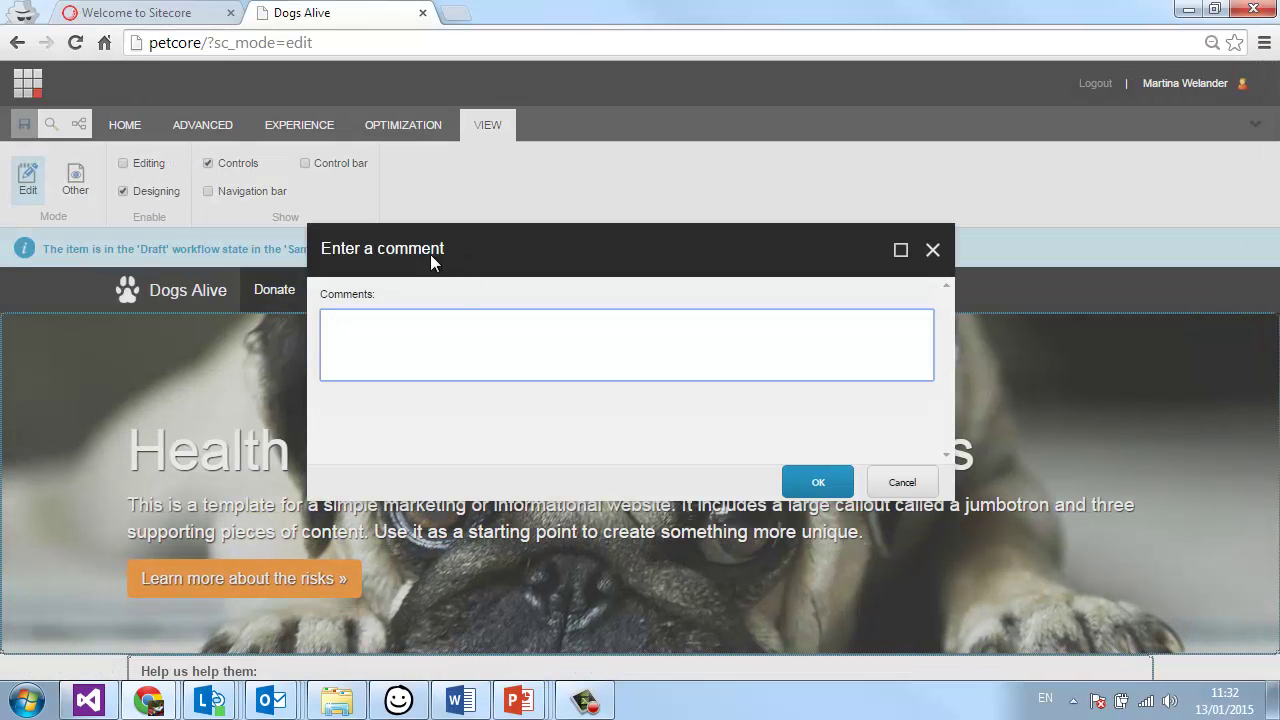
pyautogui.write('Personalized teh co')
pyautogui.press('BackSpace')
pyautogui.press('BackSpace')
pyautogui.press('BackSpace')
pyautogui.press('BackSpace')
pyautogui.press('BackSpace')
pyautogui.press('BackSpace')
pyautogui.write('a component.')
pyautogui.click(845, 483)
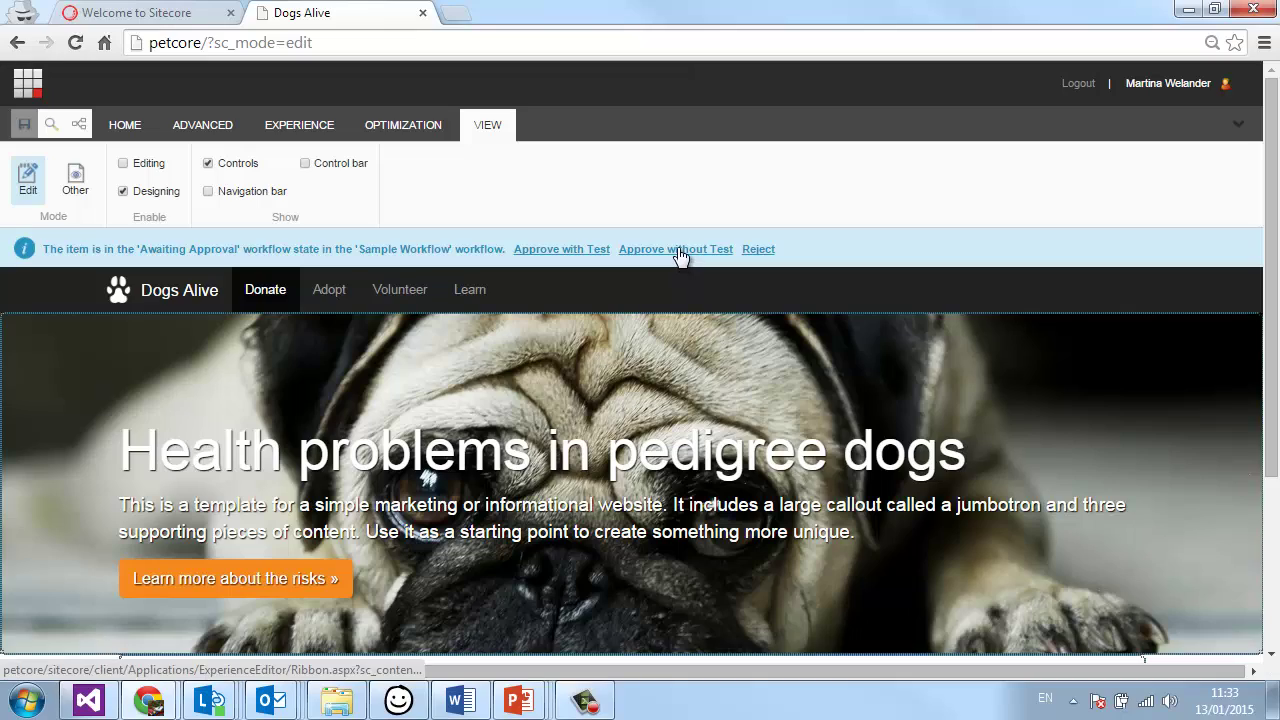
pyautogui.click(677, 251)
pyautogui.click(818, 483)
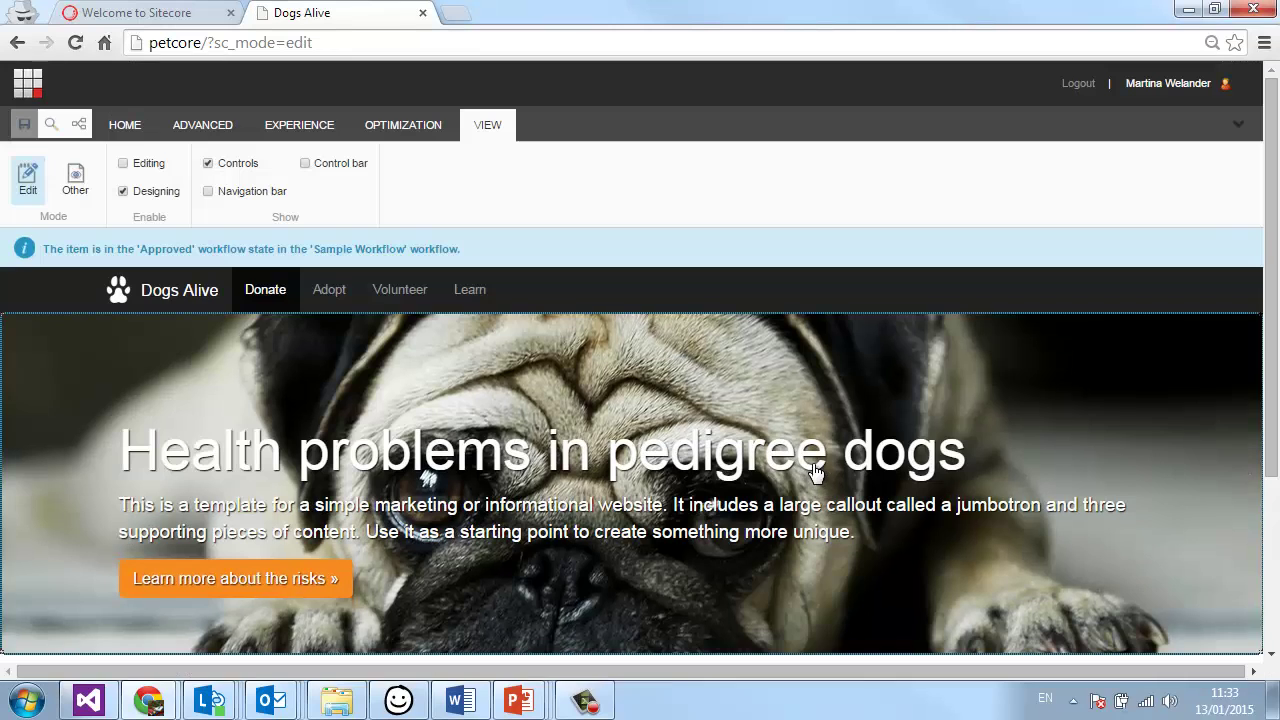
# - Switch the homepage to Preview mode via the View tab's Other menu
pyautogui.scroll(-3, 810, 475)
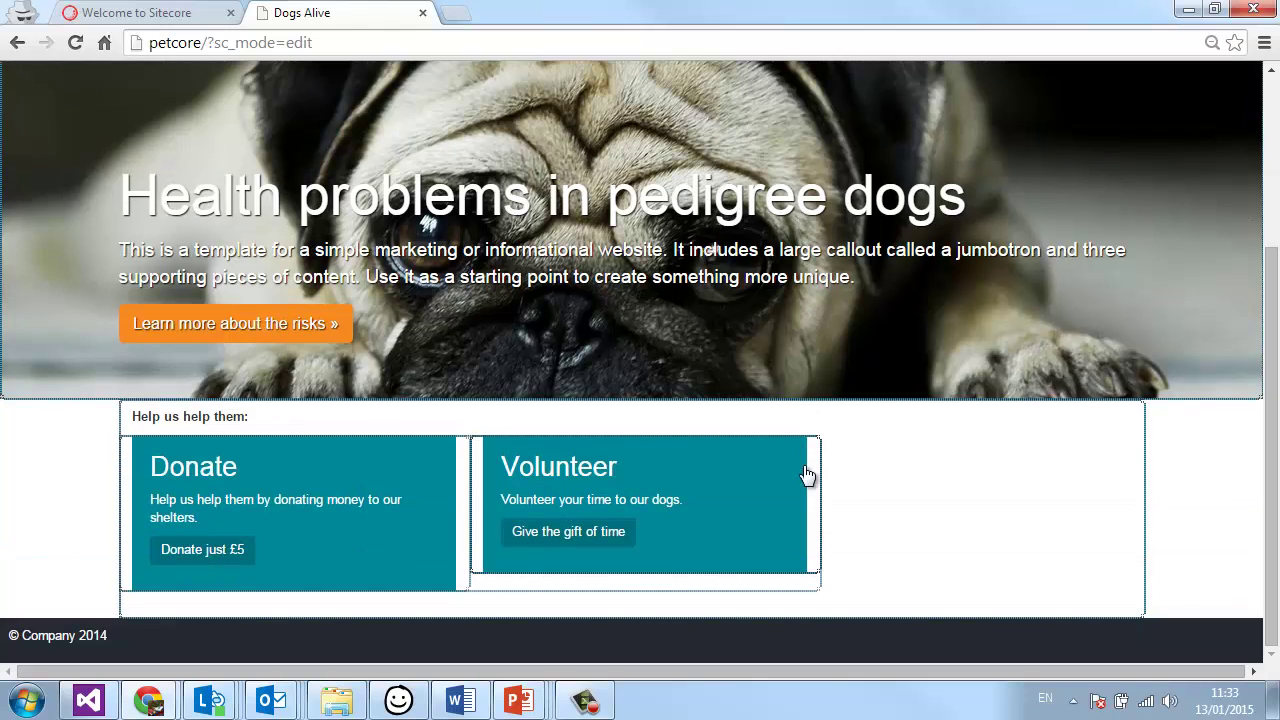
pyautogui.scroll(3, 808, 475)
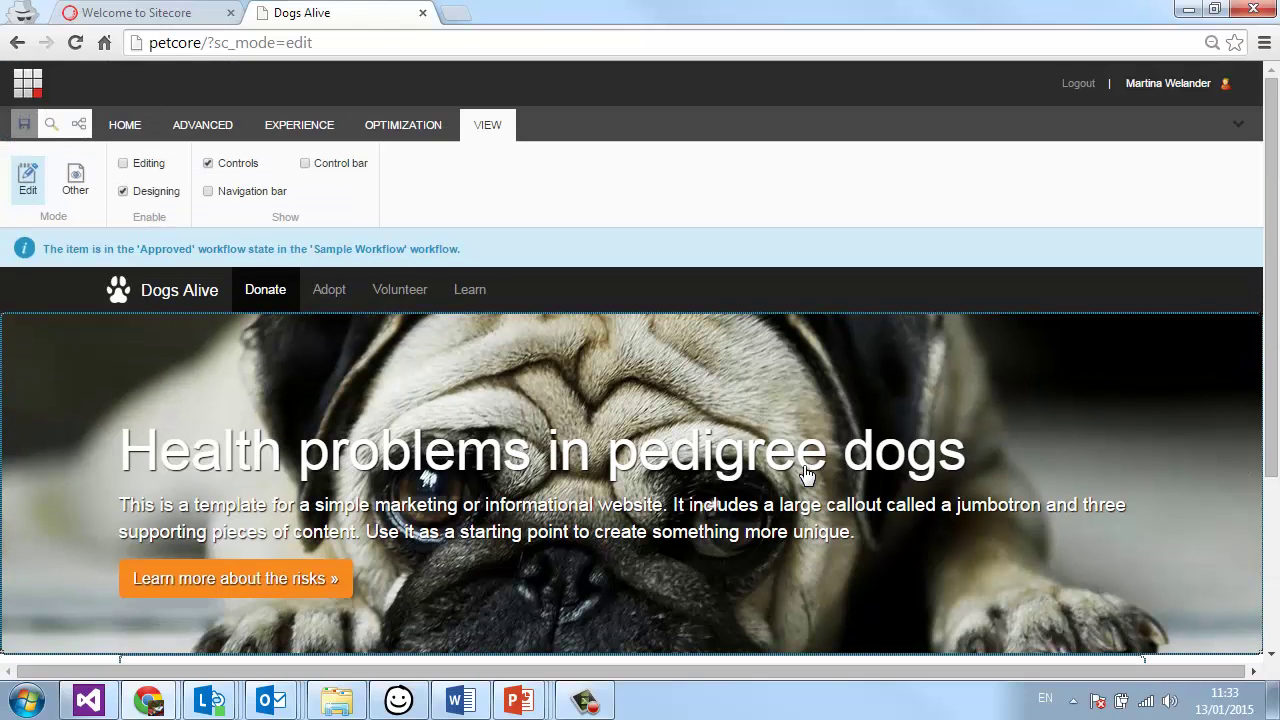
pyautogui.click(80, 183)
pyautogui.click(100, 219)
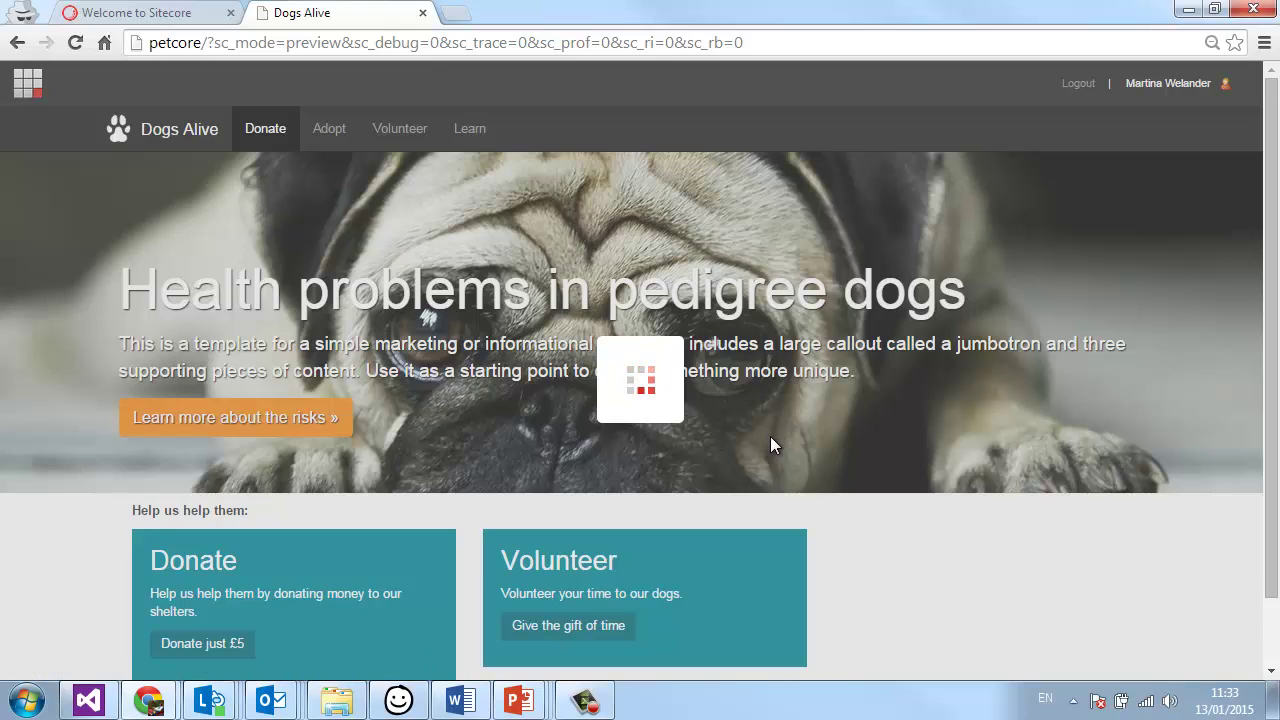
pyautogui.scroll(-3, 770, 445)
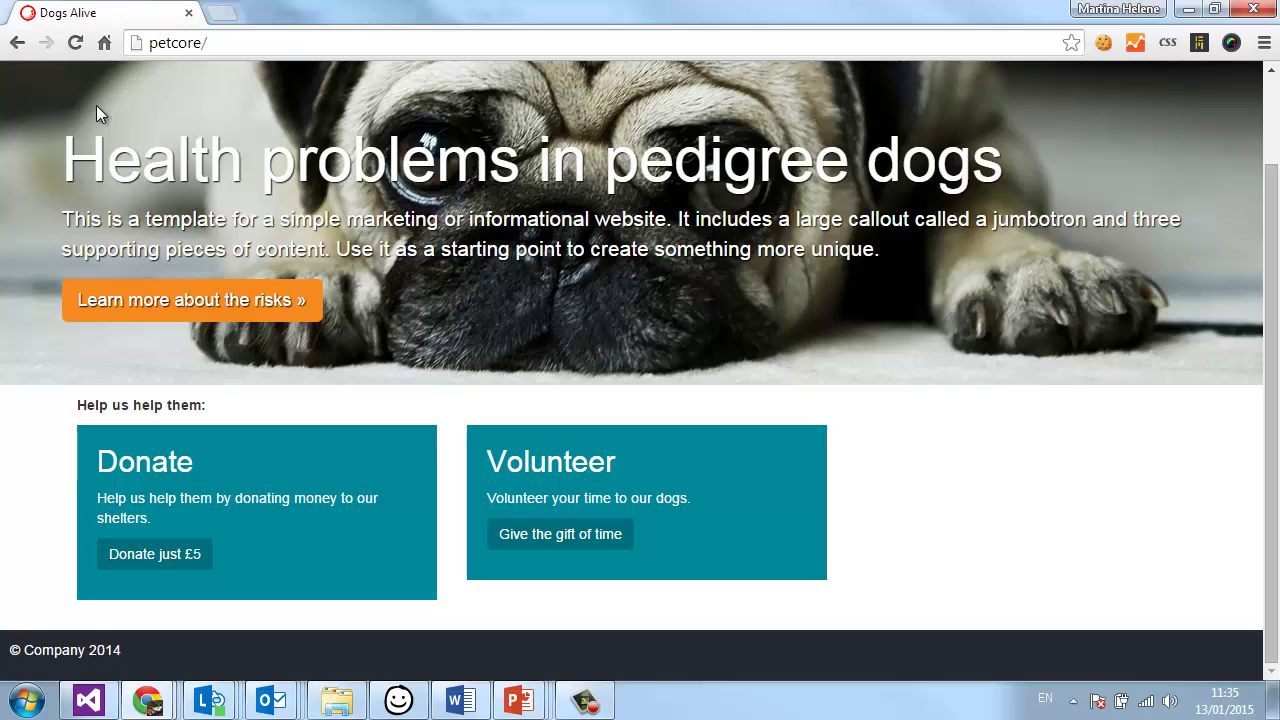
# - Donate just £5 on the homepage to trigger the Donate goal
pyautogui.scroll(2, 803, 254)
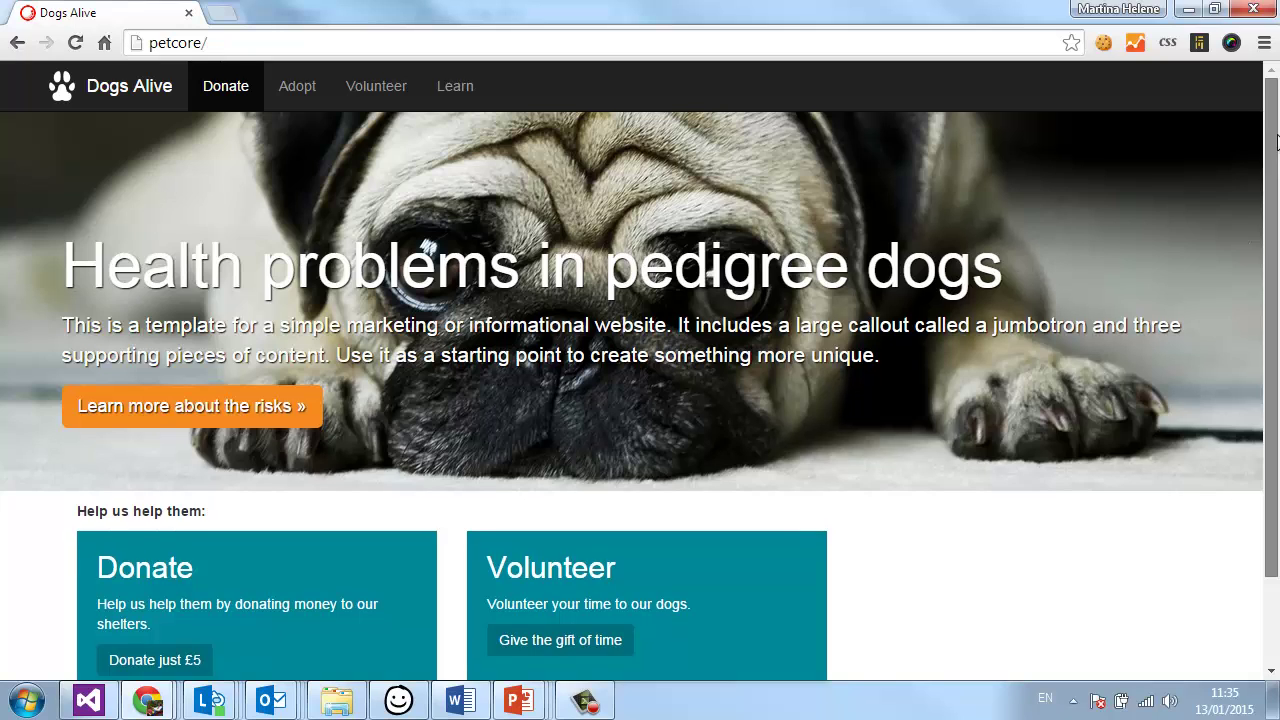
pyautogui.scroll(-2, 1270, 140)
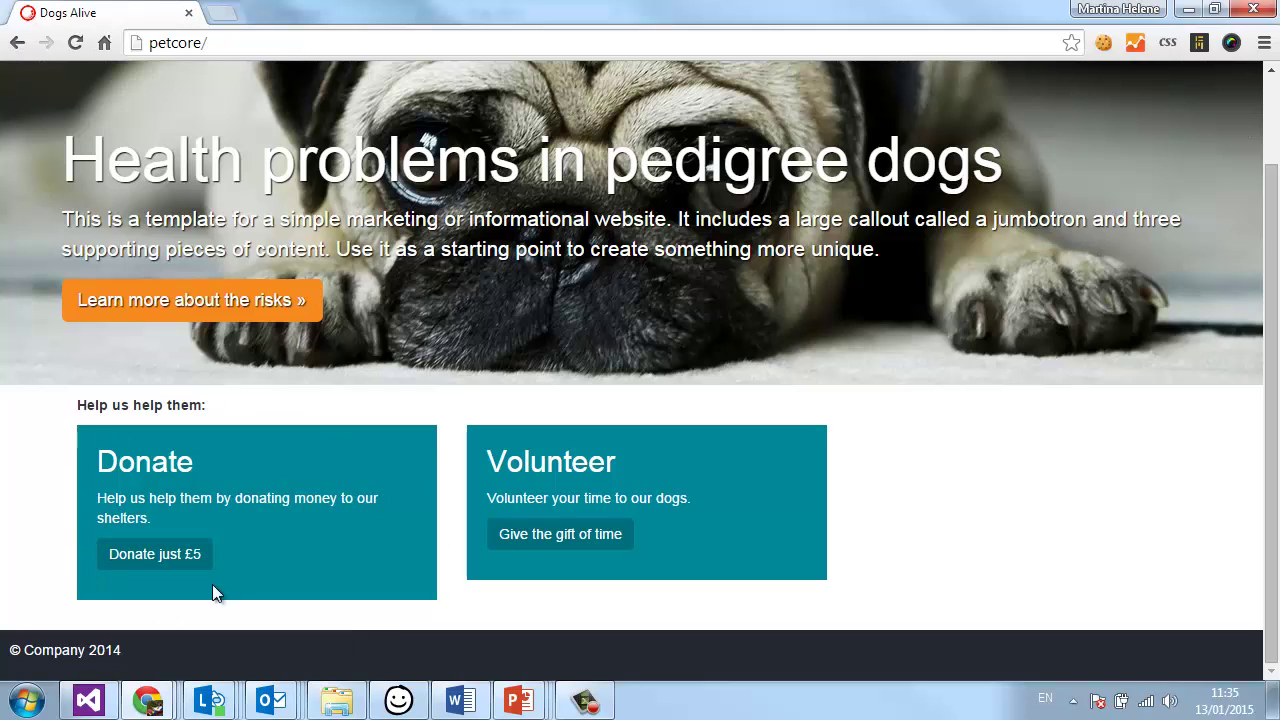
pyautogui.click(161, 556)
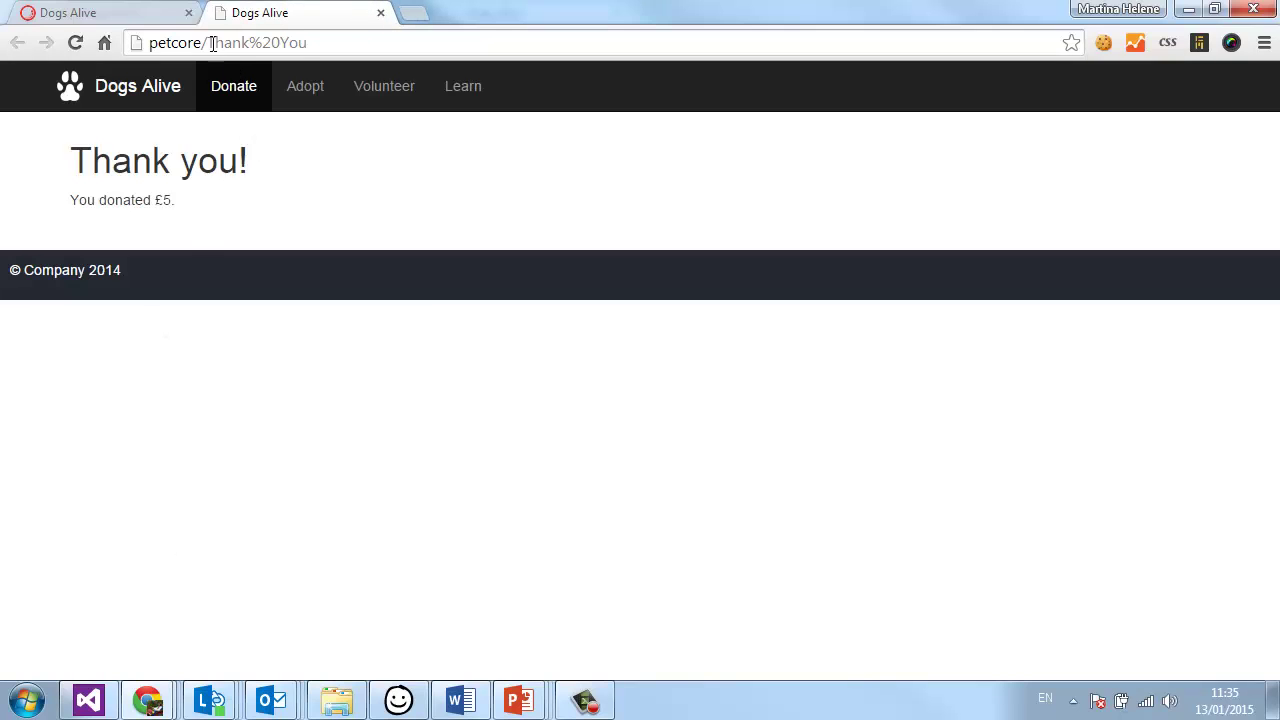
# - Remove 'Thank%20You' from the address to reload the homepage back at petcore/
pyautogui.moveTo(207, 42); pyautogui.dragTo(406, 69)
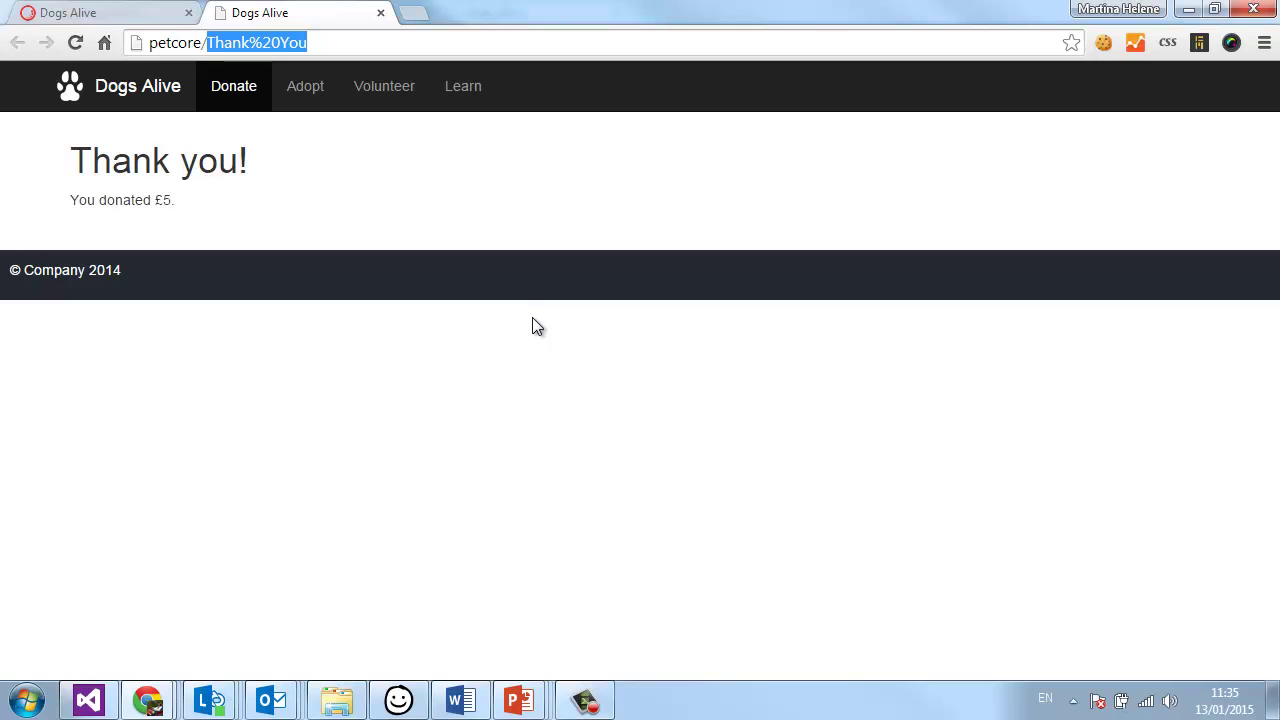
pyautogui.press('BackSpace')
pyautogui.press('Return')
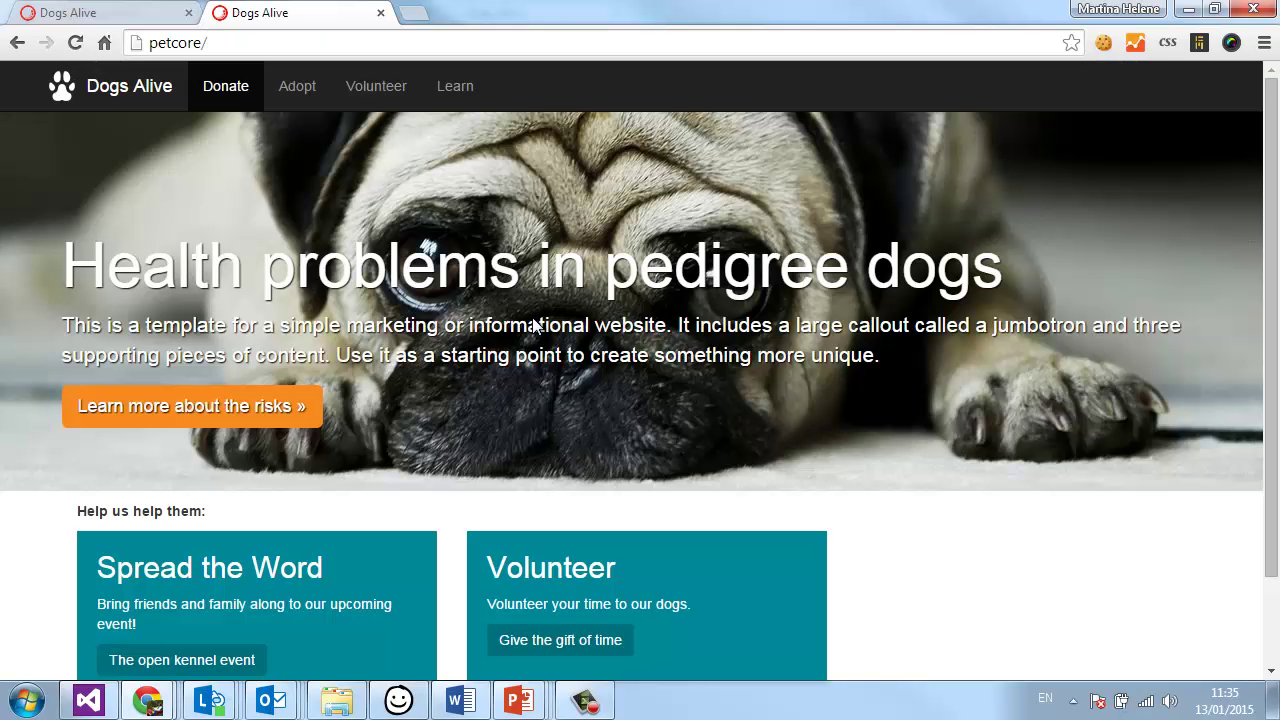
pyautogui.scroll(-2, 510, 323)
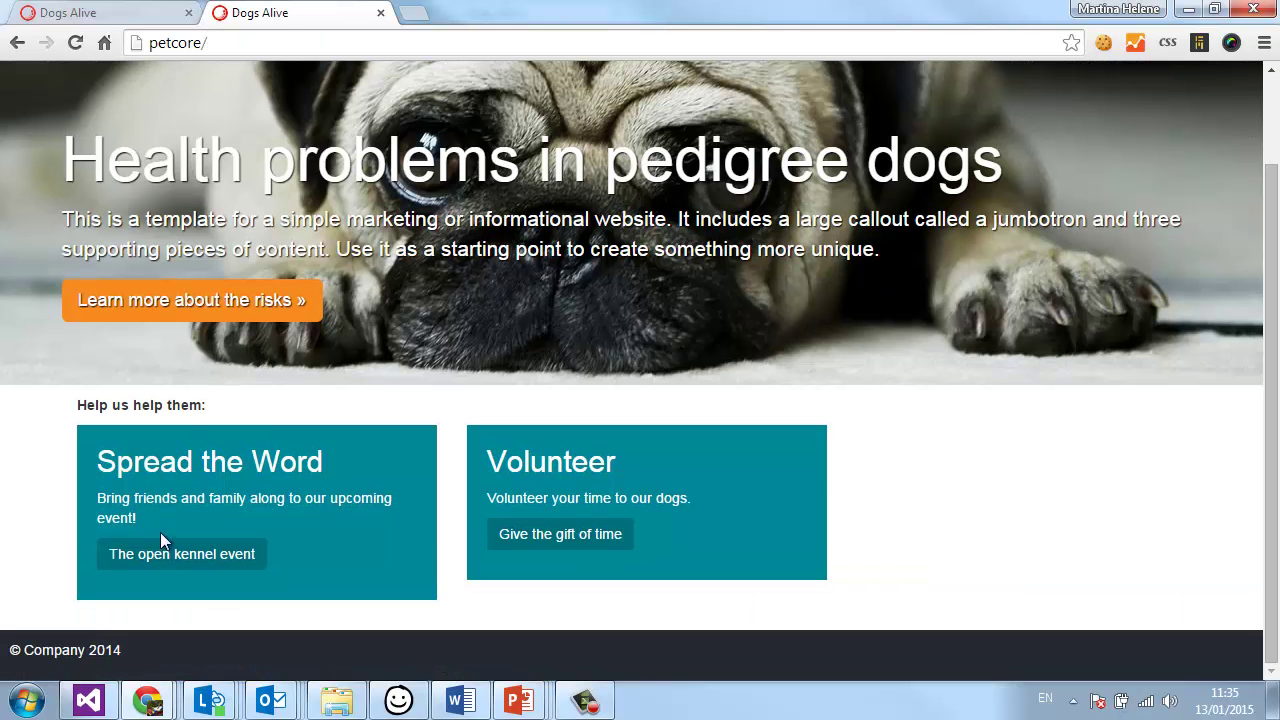